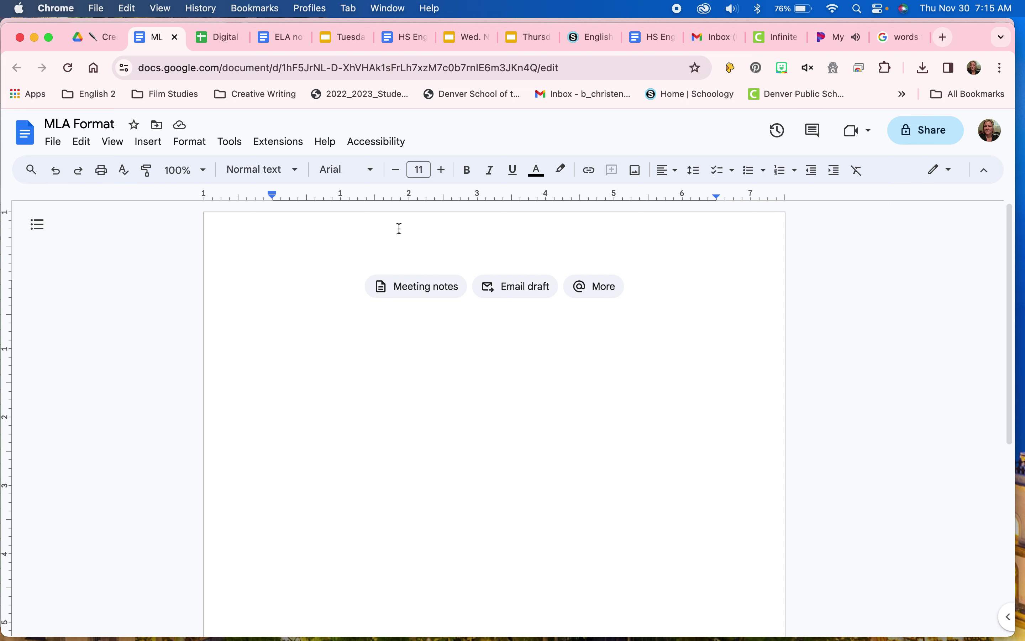
# Step: Open the empty page header at the top of the MLA Format page for editing
pyautogui.click(153, 145)
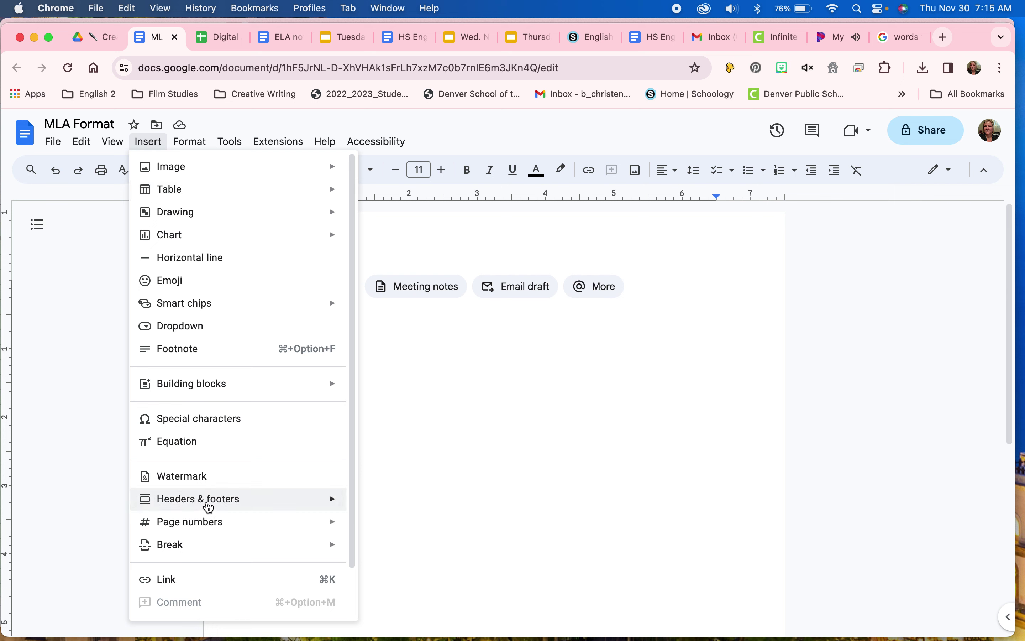
pyautogui.moveTo(209, 507)
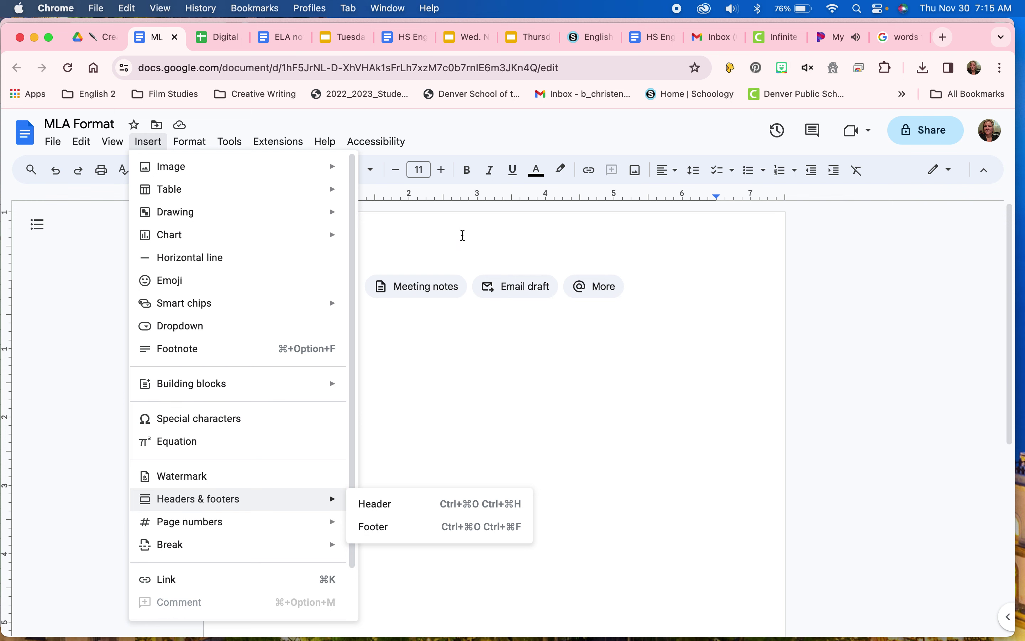
pyautogui.click(463, 236)
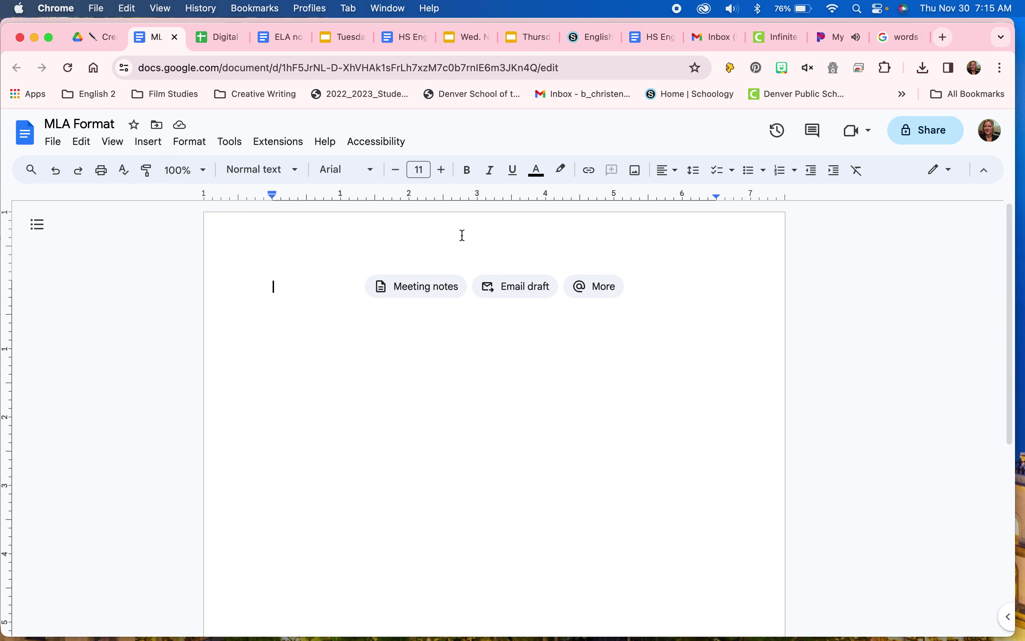
pyautogui.doubleClick(440, 223)
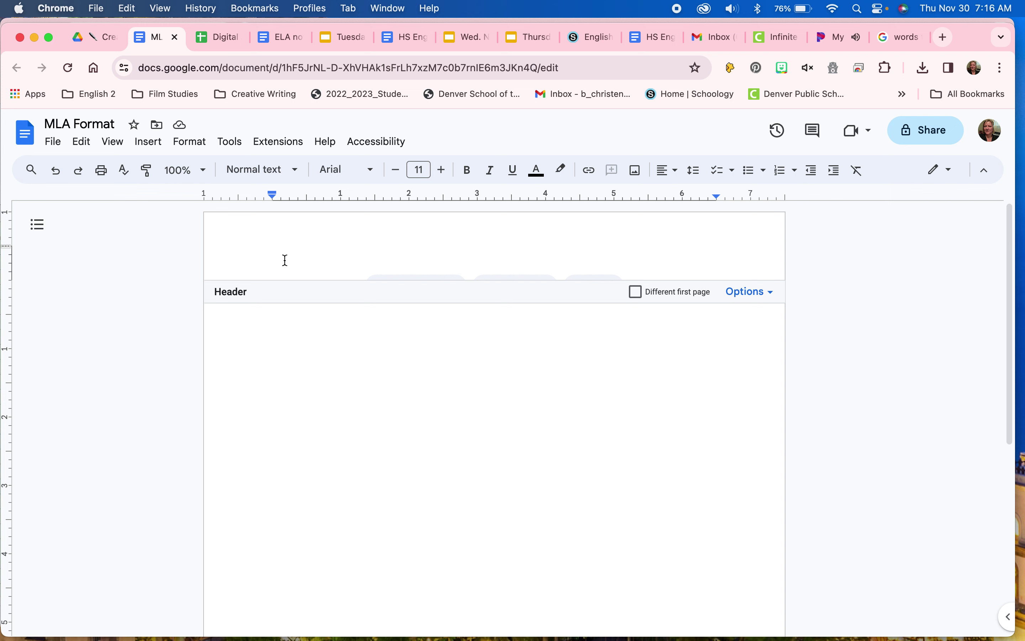
# Step: Right-align the header and type the author's surname, removing the hand-typed page number
pyautogui.click(675, 175)
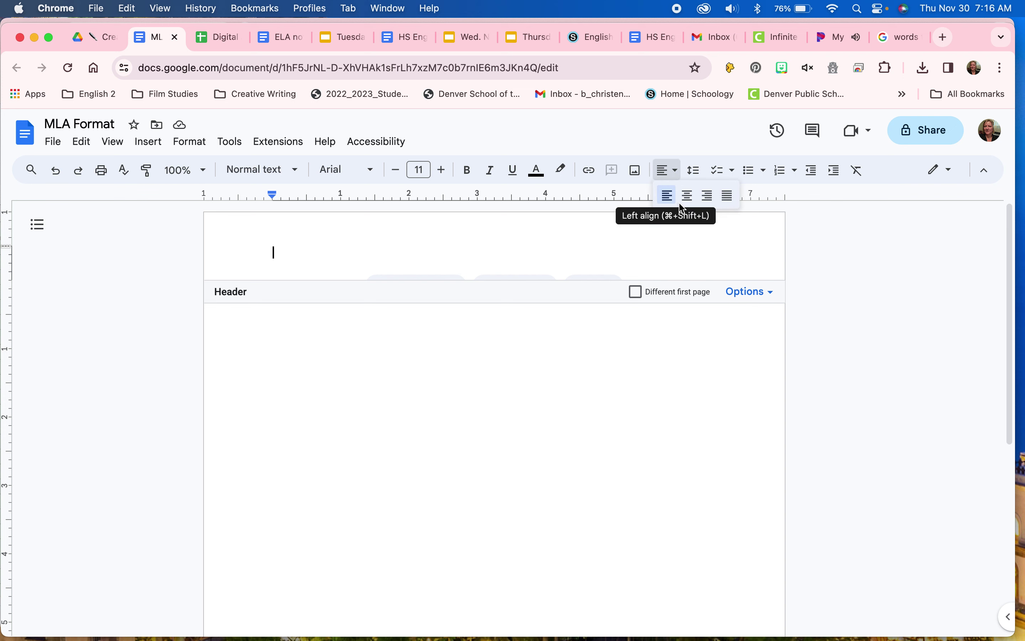
pyautogui.click(708, 196)
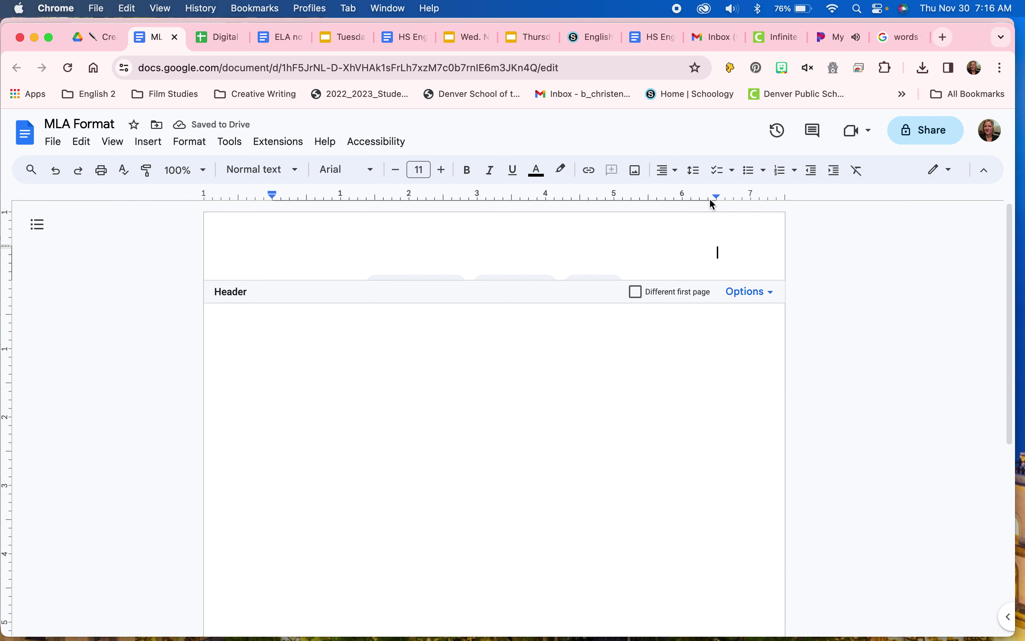
pyautogui.write('Baer')
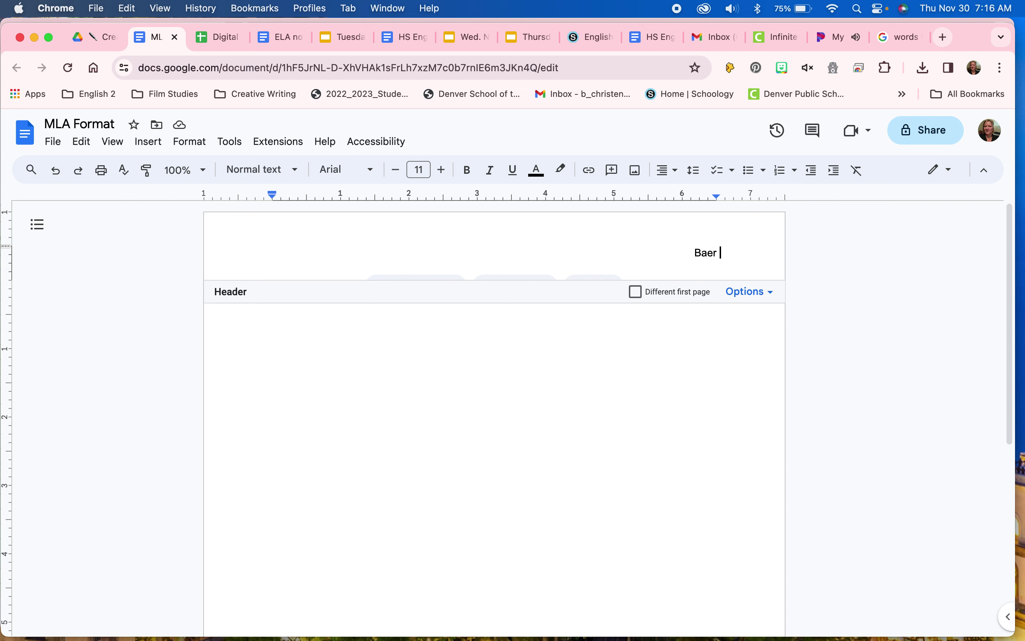
pyautogui.write('1')
pyautogui.press('BackSpace')
# Step: Insert automatic page numbers at the top right of all pages, after the surname
pyautogui.click(148, 142)
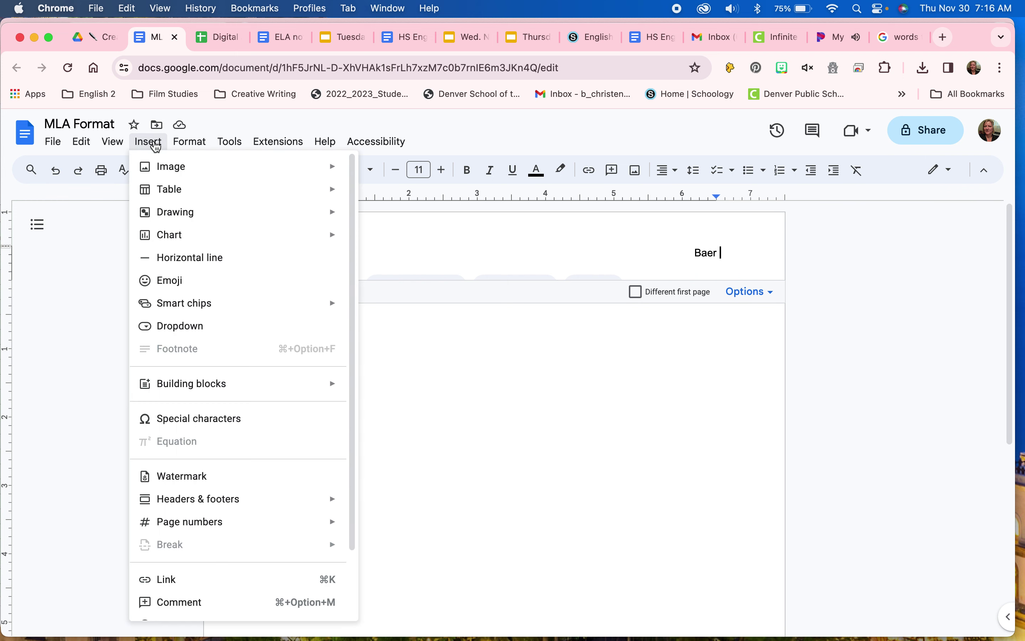
pyautogui.moveTo(219, 528)
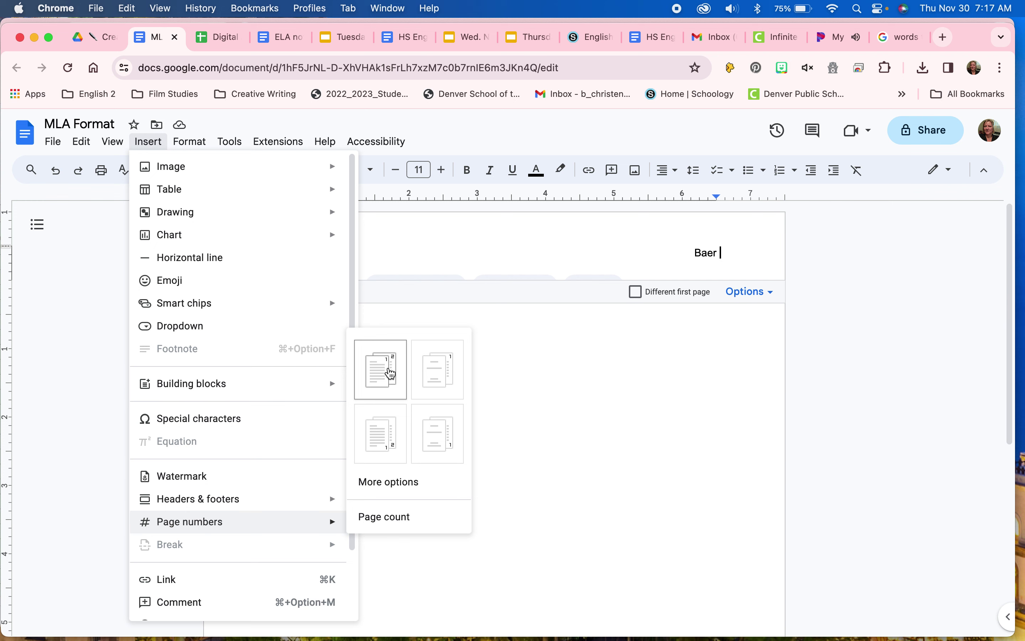
pyautogui.click(391, 373)
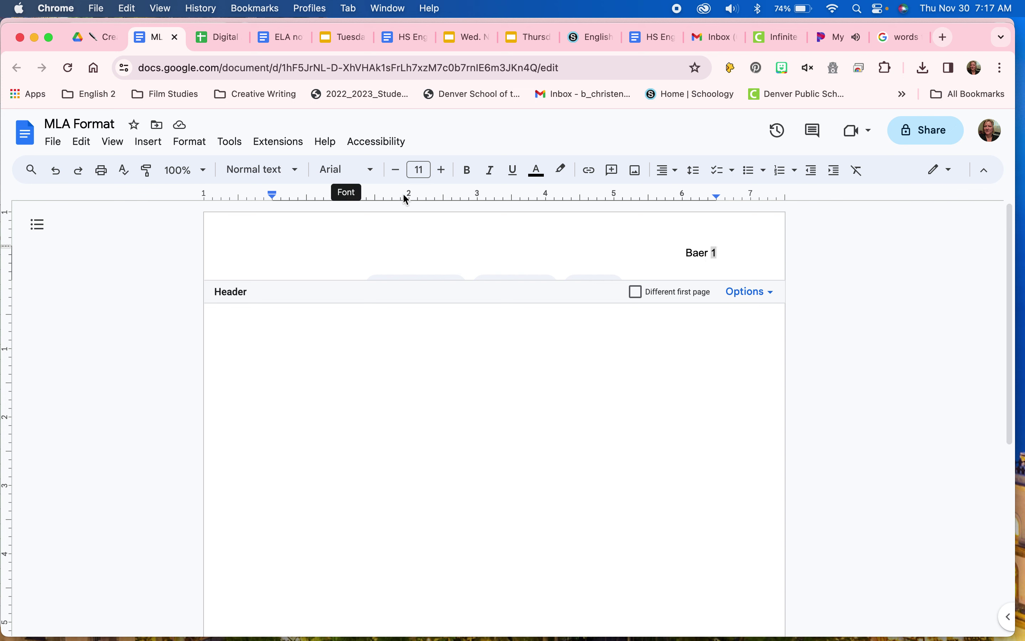
# Step: Set the whole surname-and-page-number header line to Times New Roman, size 12
pyautogui.tripleClick(699, 254)
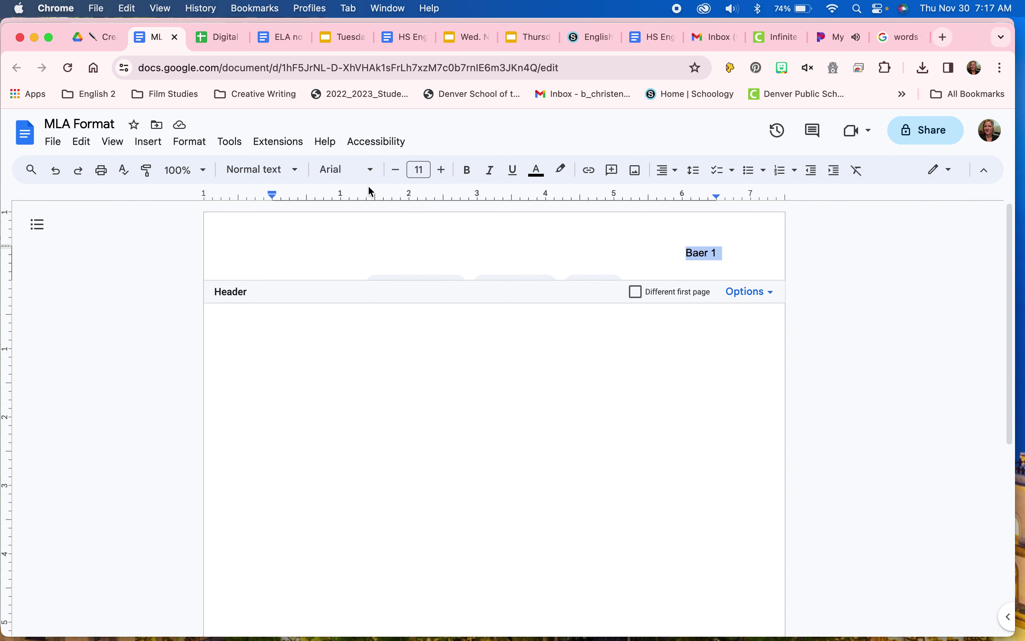
pyautogui.click(373, 172)
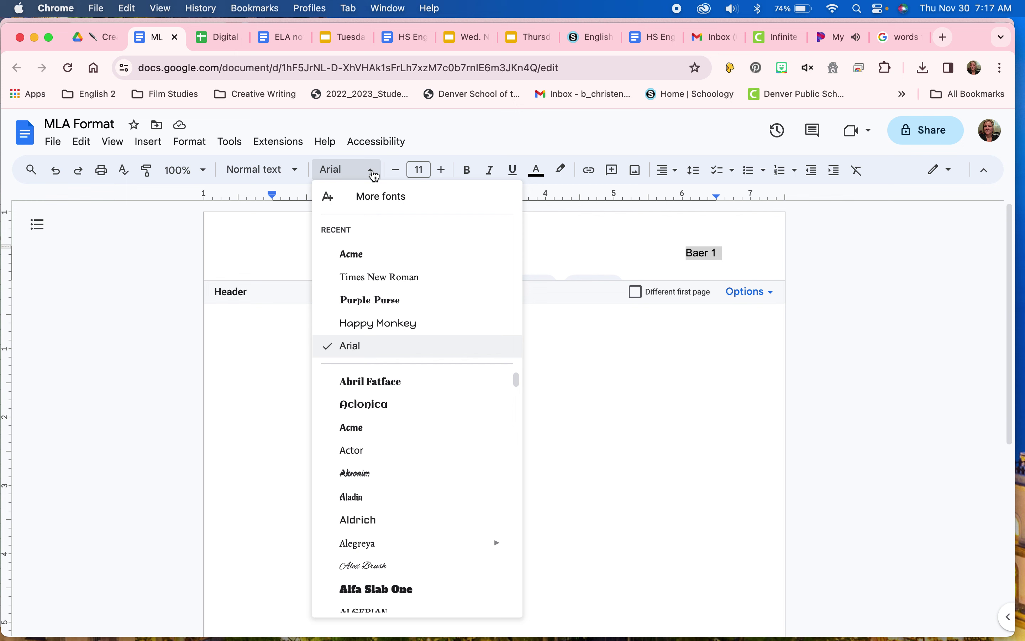
pyautogui.click(384, 278)
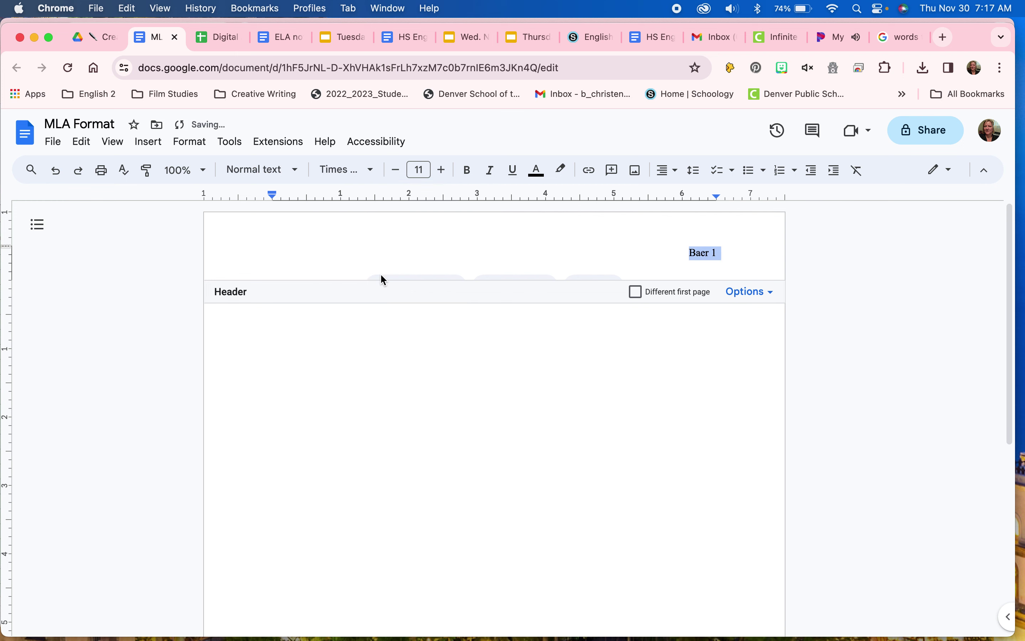
pyautogui.click(424, 171)
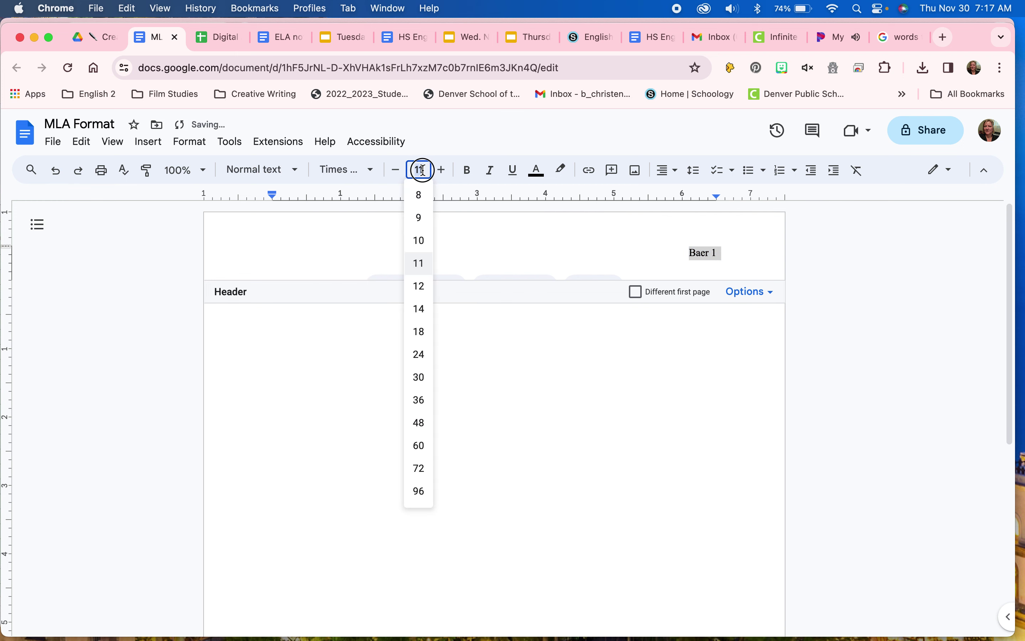
pyautogui.write('12')
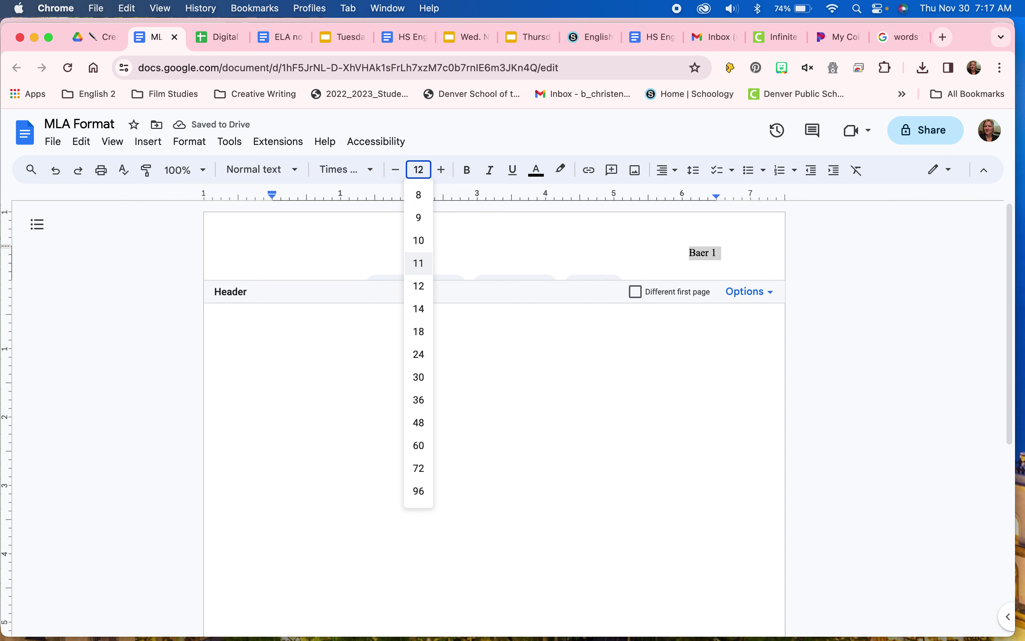
pyautogui.press('Return')
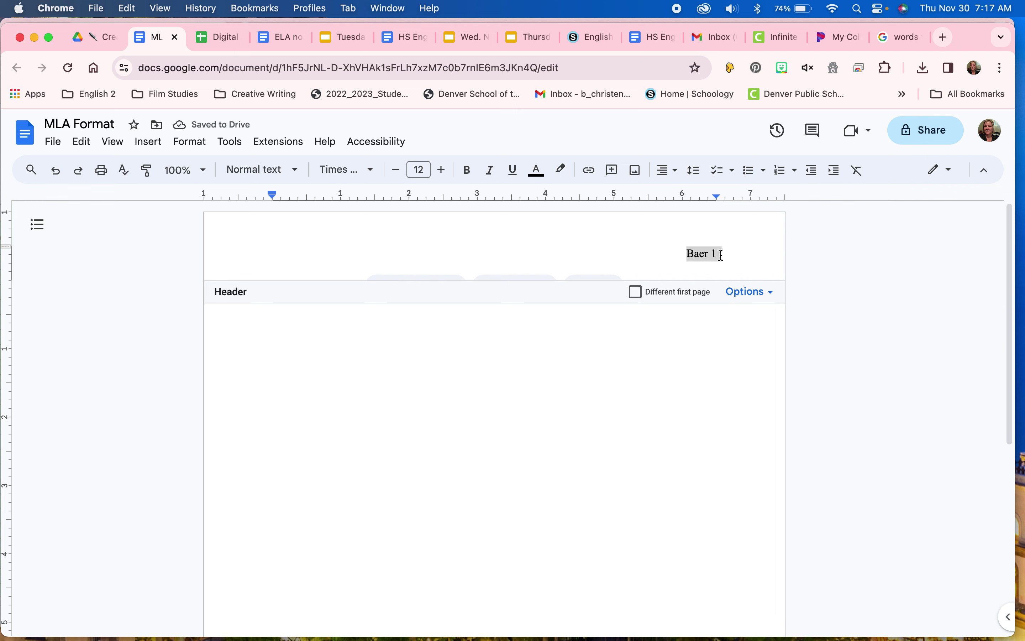
# Step: Return to the body and set its font to Times New Roman at size 12
pyautogui.click(539, 363)
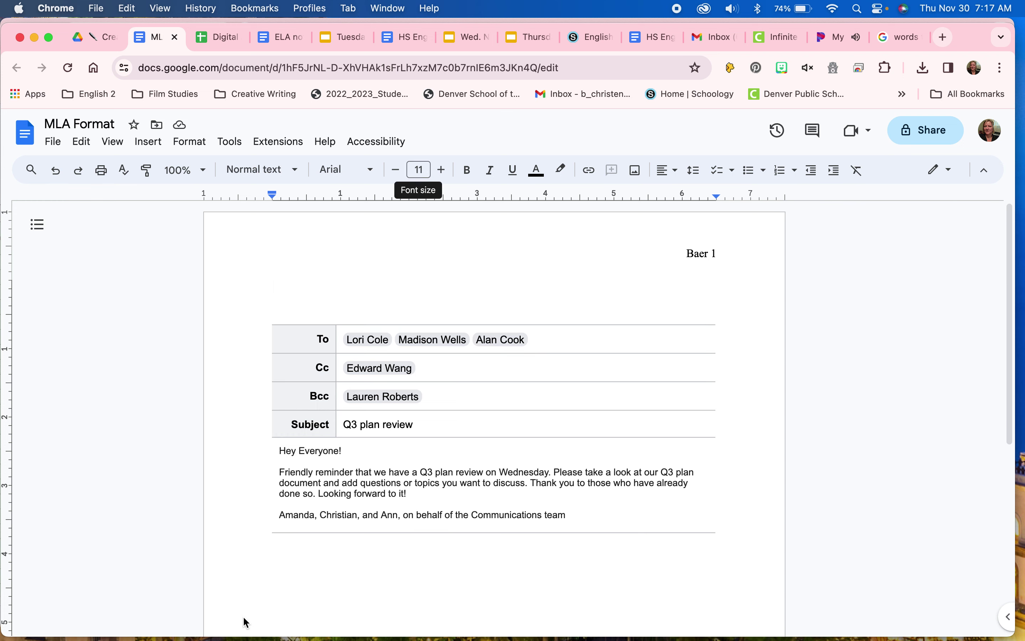
pyautogui.click(373, 175)
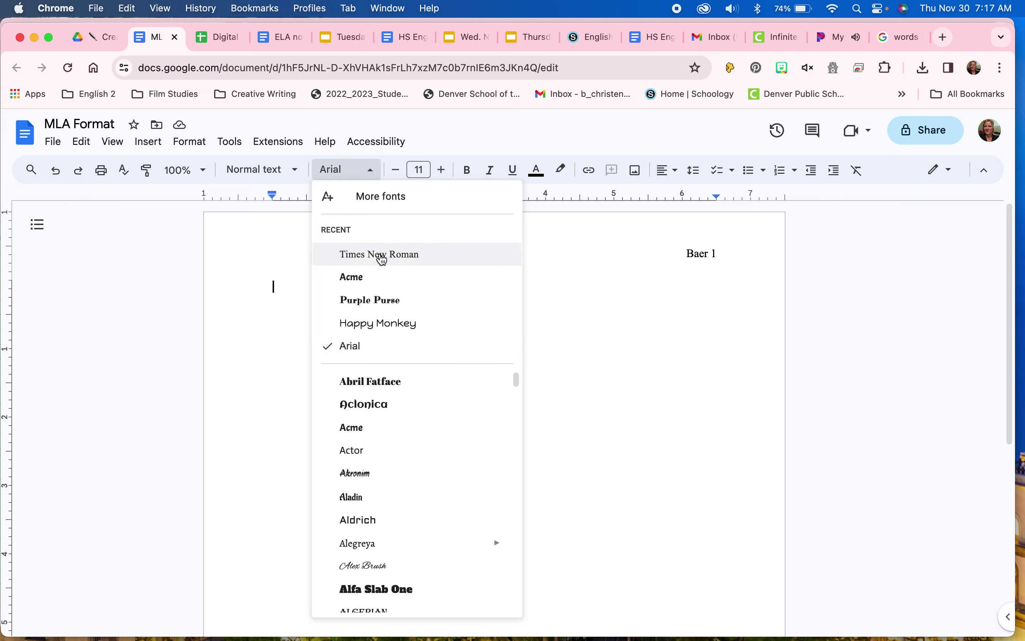
pyautogui.click(381, 256)
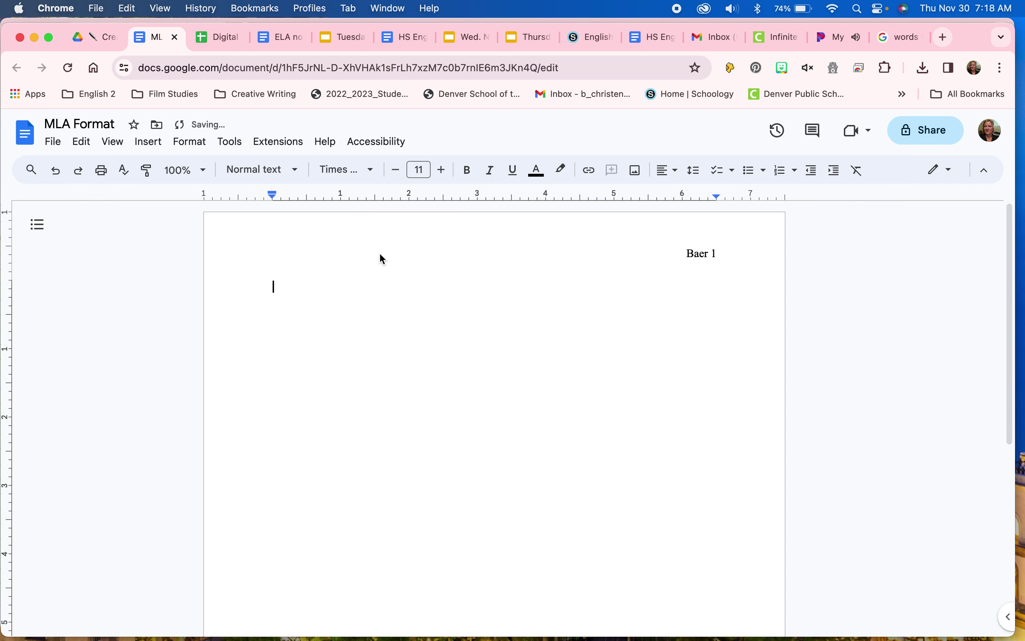
pyautogui.click(421, 170)
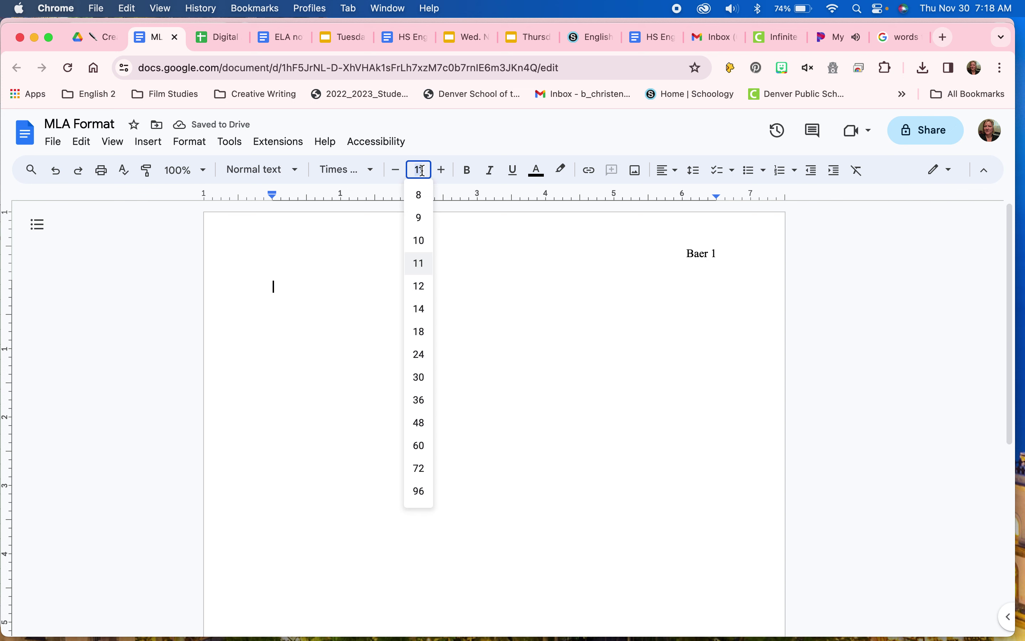
pyautogui.write('12')
pyautogui.press('Return')
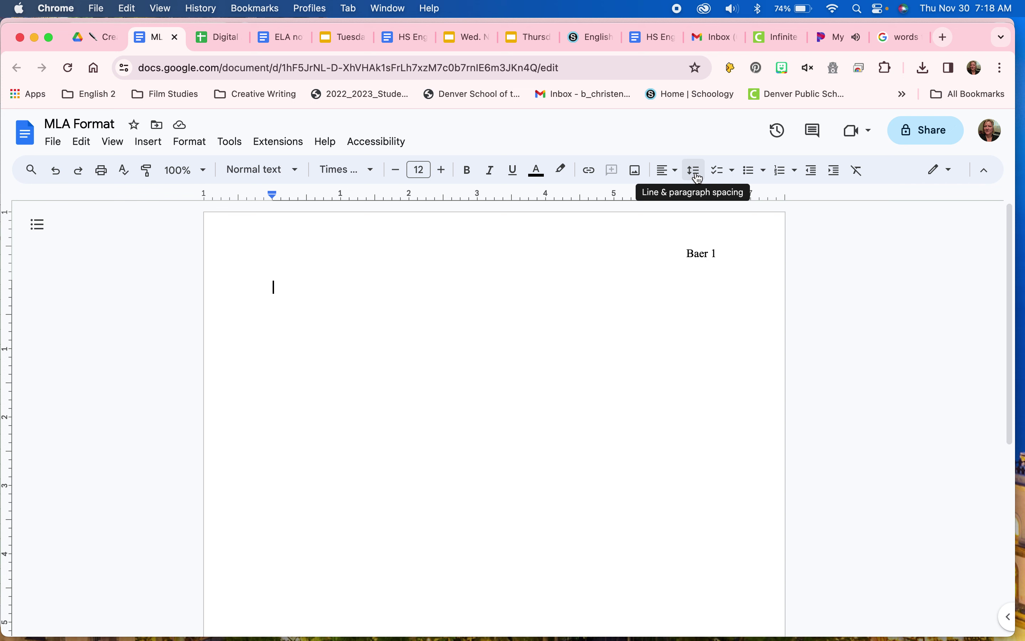
# Step: Set the body line spacing to Double and confirm it in the spacing menu
pyautogui.click(695, 171)
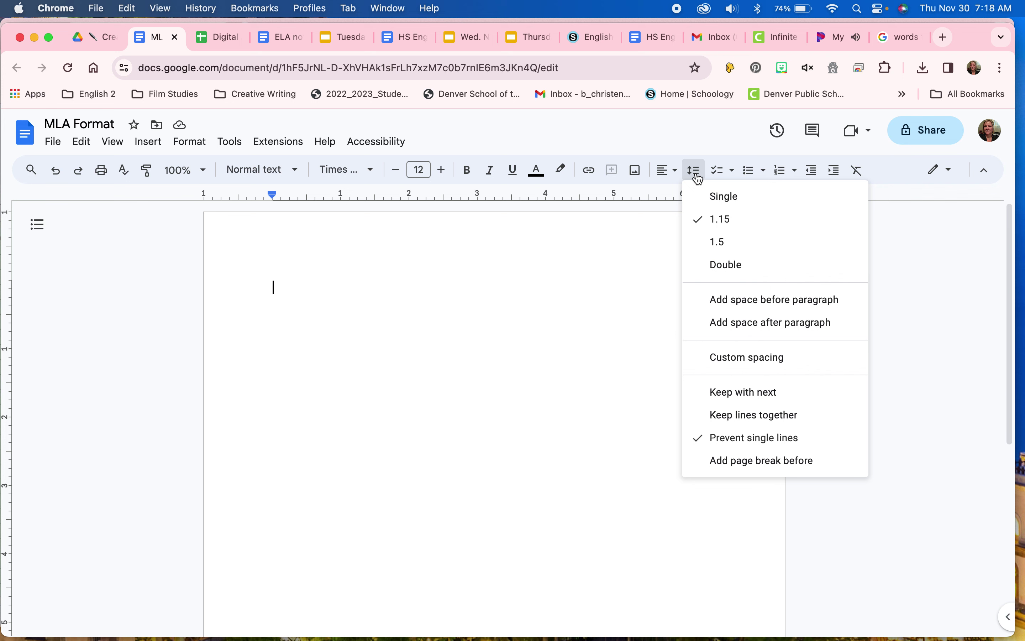
pyautogui.click(741, 266)
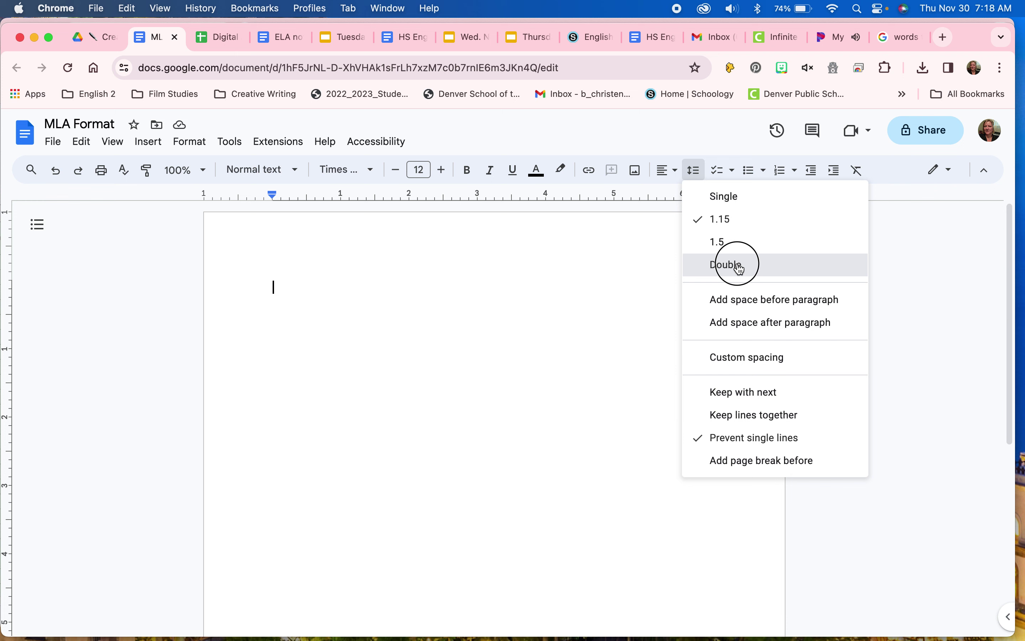
pyautogui.click(697, 171)
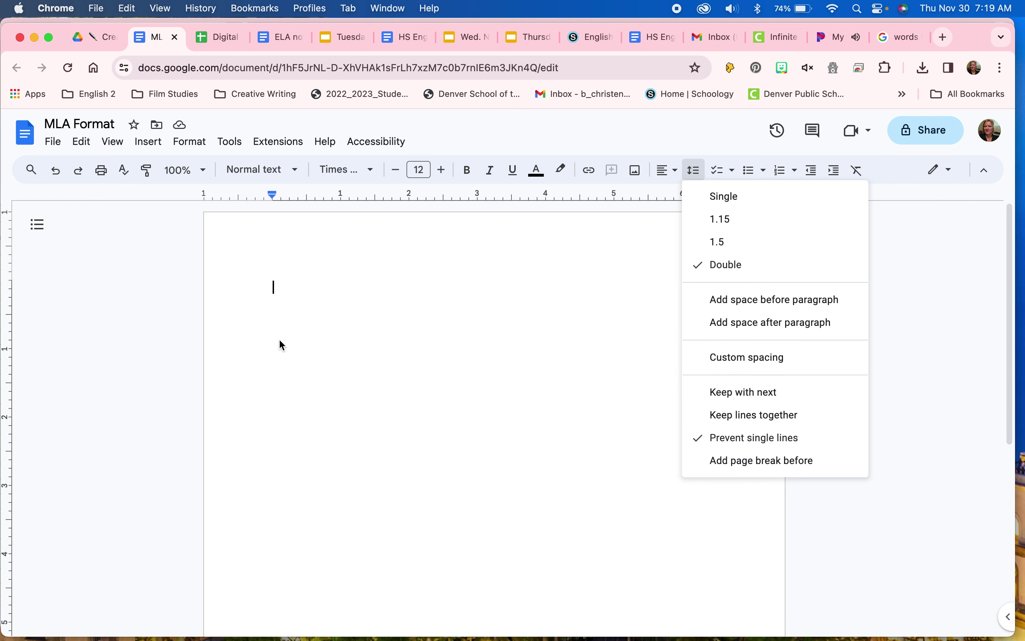
pyautogui.click(290, 285)
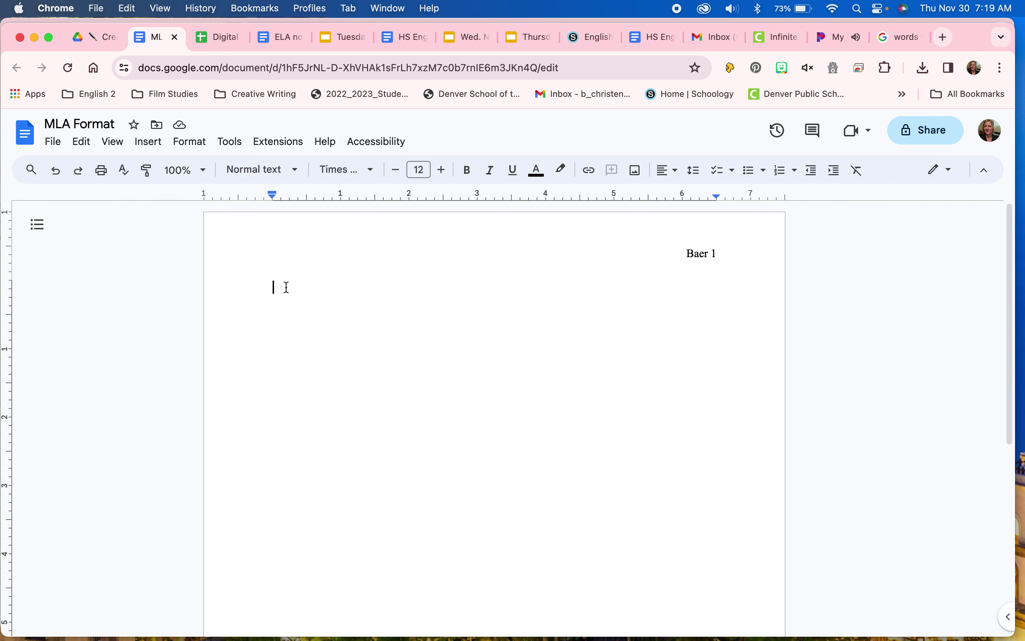
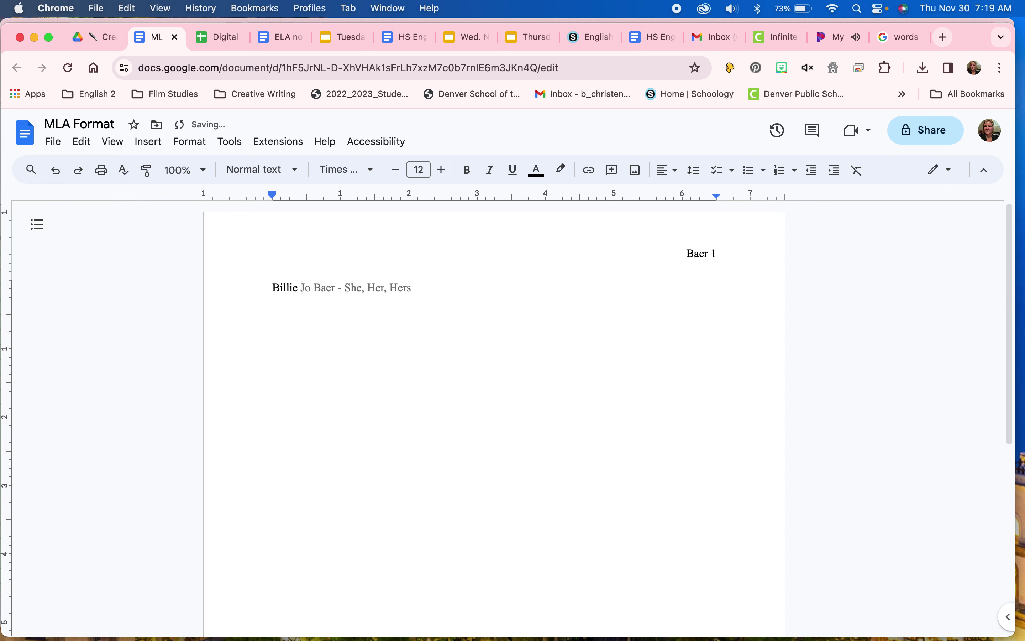
# Step: Type the heading lines: the student's name, the teacher's name, then 'English 1'
pyautogui.press('Return')
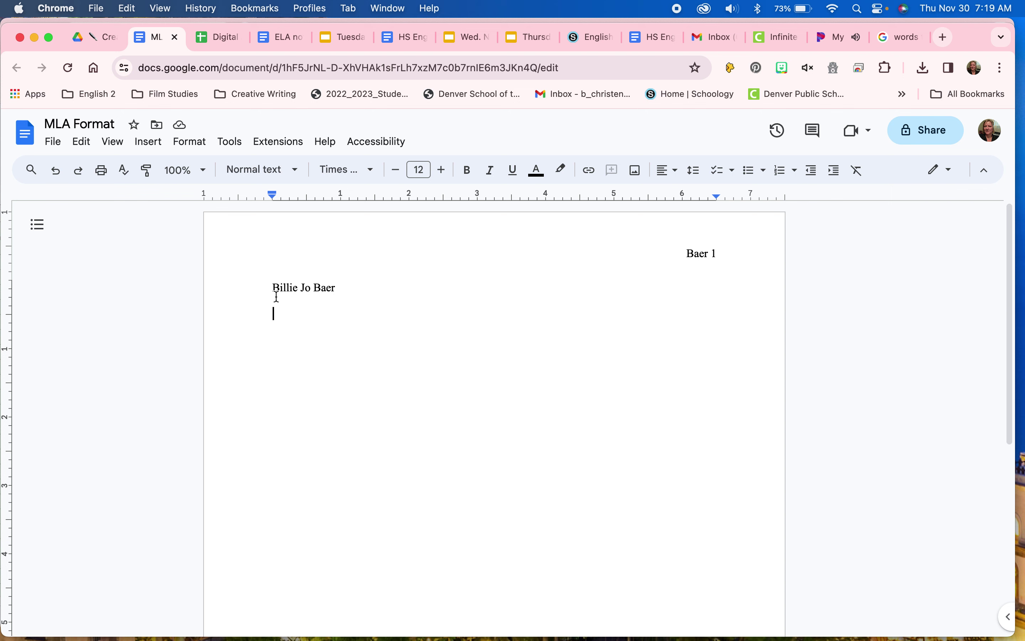
pyautogui.write('Mrs. Baer')
pyautogui.press('Return')
pyautogui.write('En')
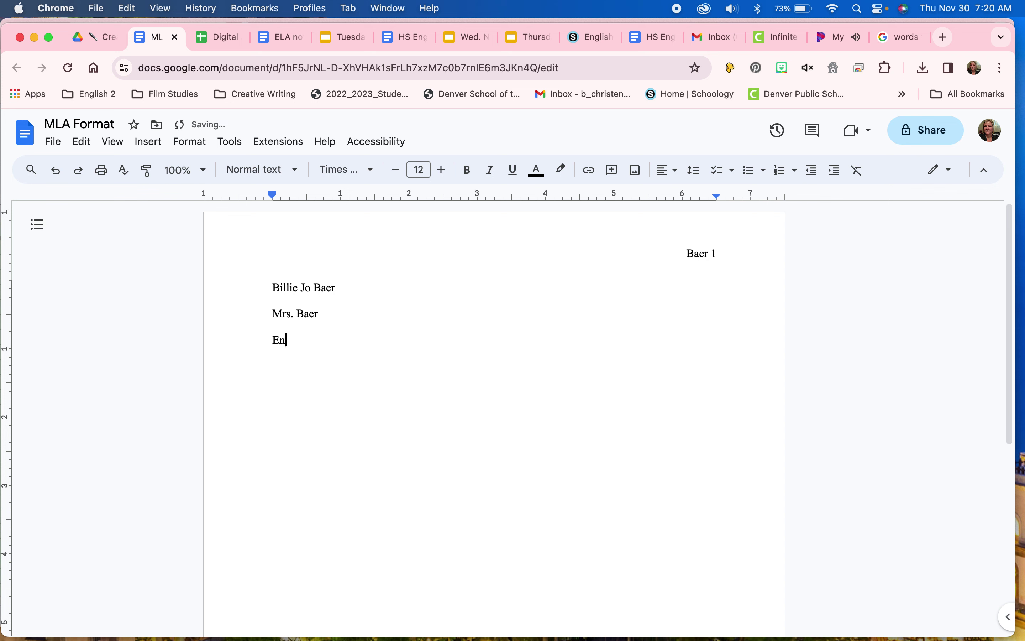
pyautogui.write('glish 1')
# Step: Add '7 December 2023' on its own line below English 1 and start a new line
pyautogui.press('Return')
pyautogui.write('7 December 2023')
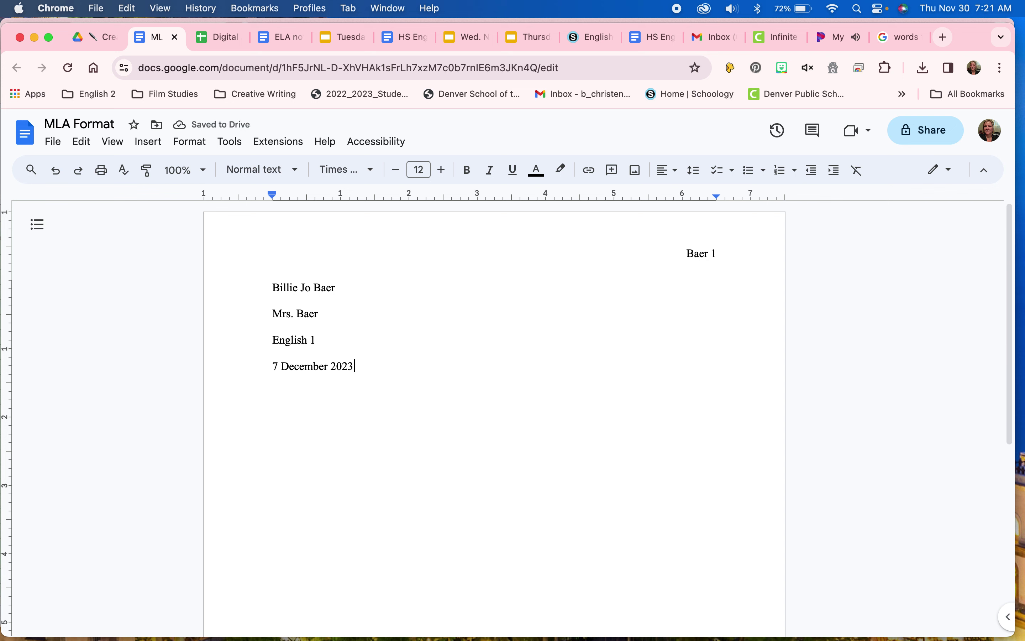
pyautogui.press('Return')
# Step: Center-align the empty line below the date, reapplying it after an undo
pyautogui.click(670, 170)
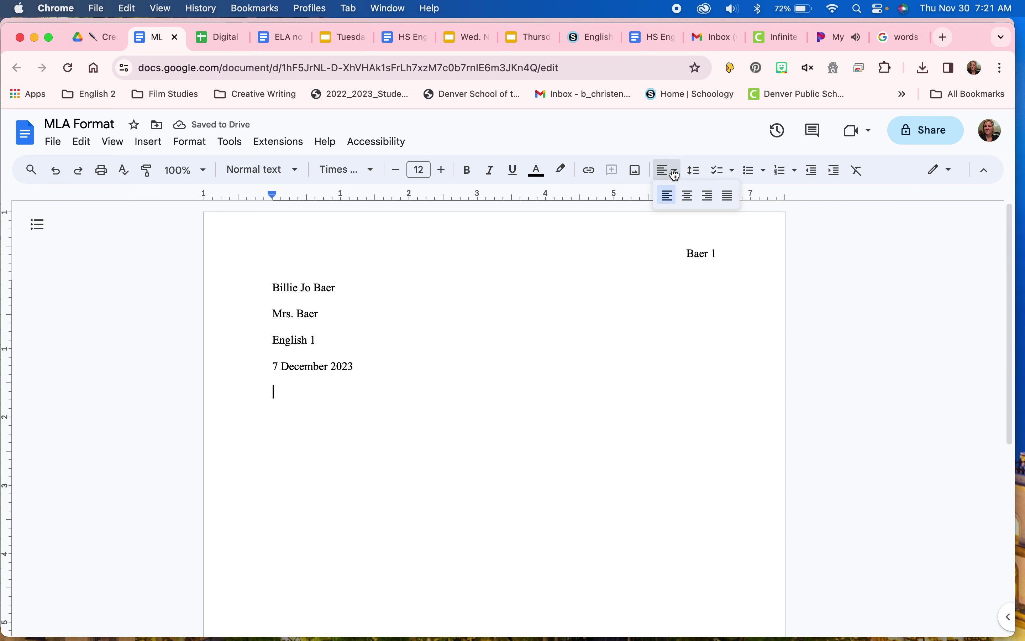
pyautogui.click(689, 205)
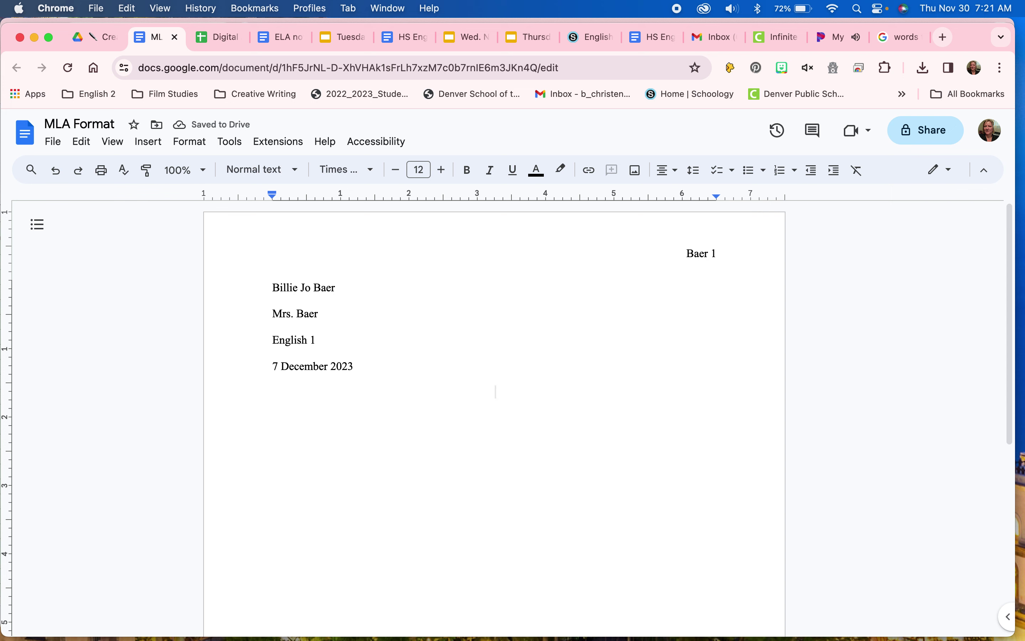
pyautogui.press('super+z')
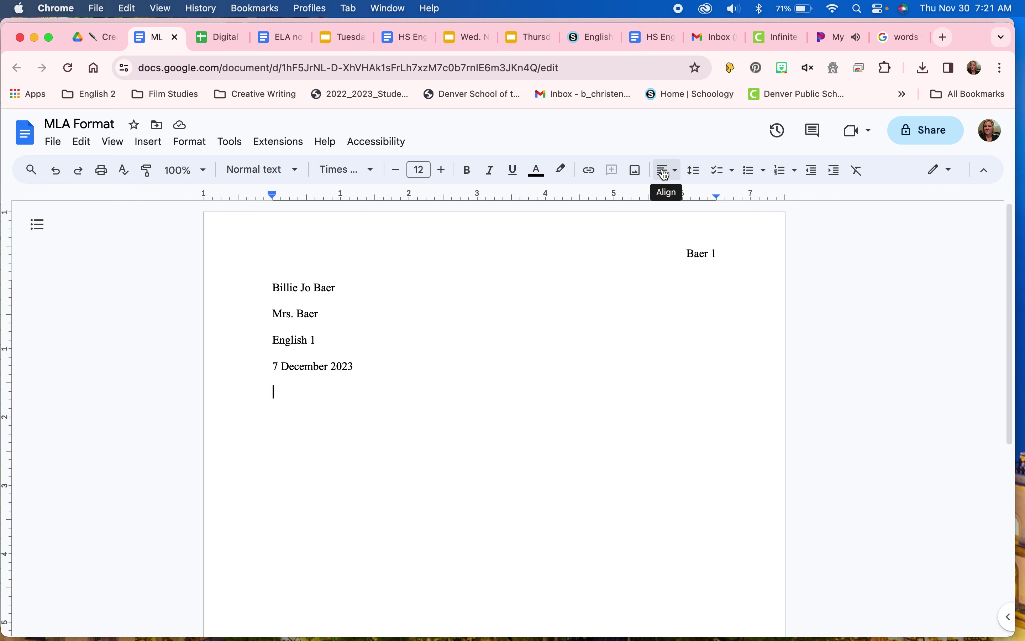
pyautogui.click(678, 180)
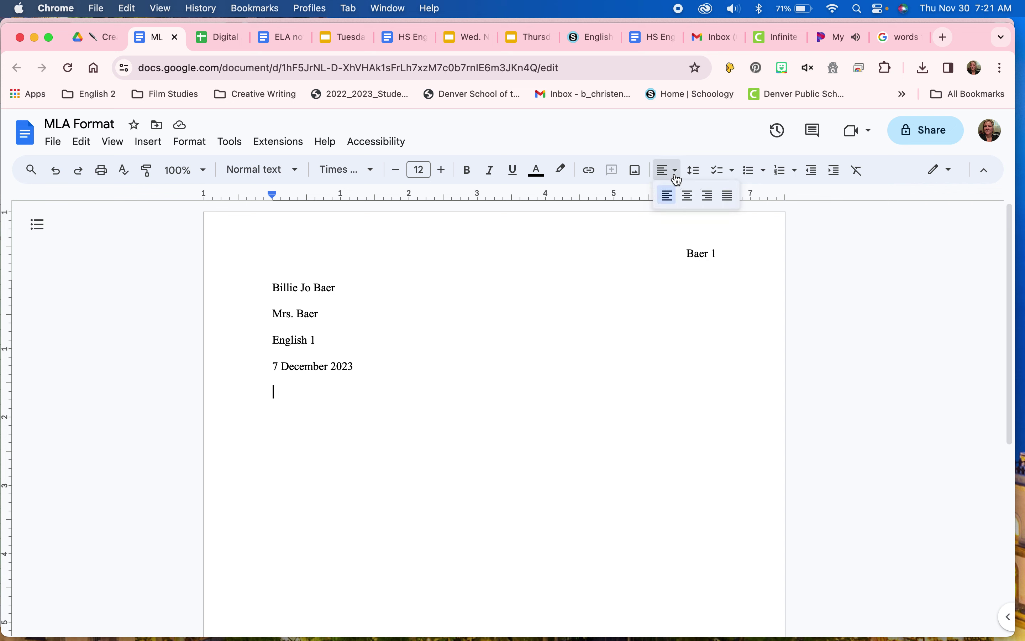
pyautogui.click(689, 200)
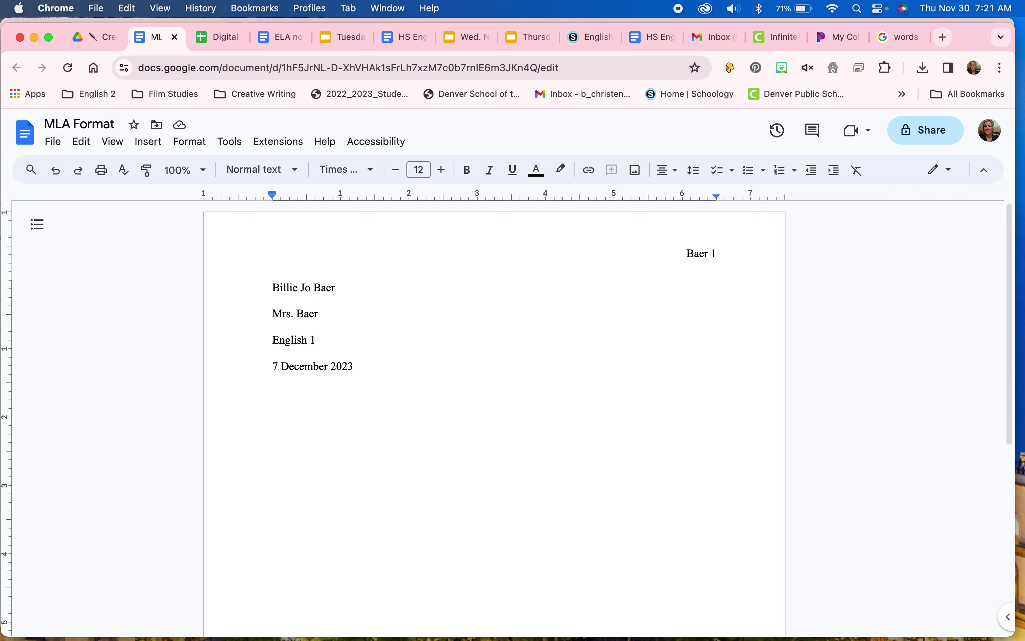
# Step: Type the centered title 'MLA Format', then start a left-aligned line beneath it
pyautogui.write('MLA F')
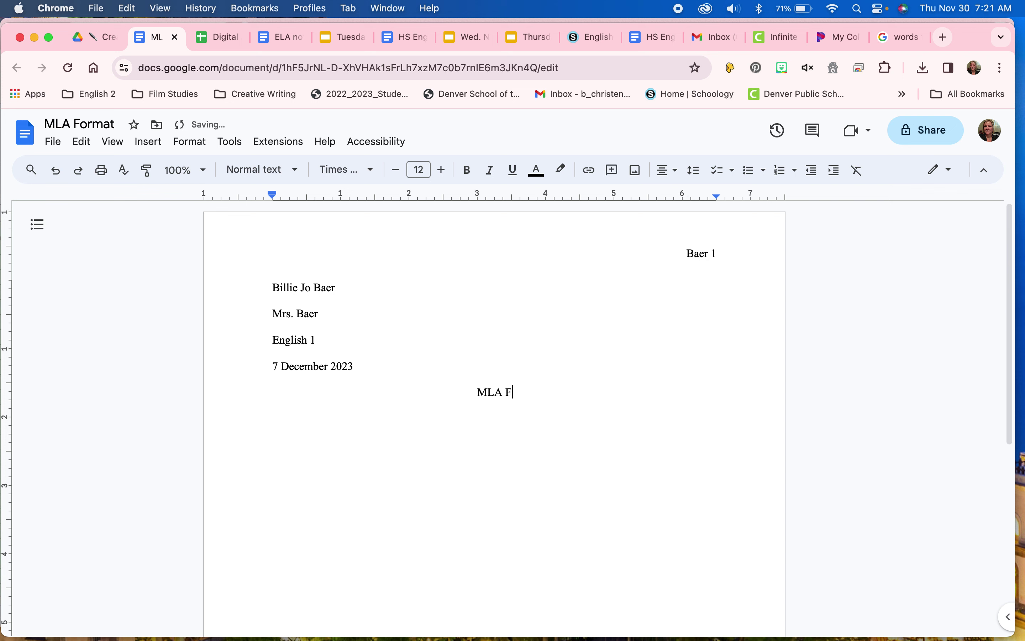
pyautogui.write('oramt')
pyautogui.press('BackSpace')
pyautogui.press('BackSpace')
pyautogui.press('BackSpace')
pyautogui.write('mat')
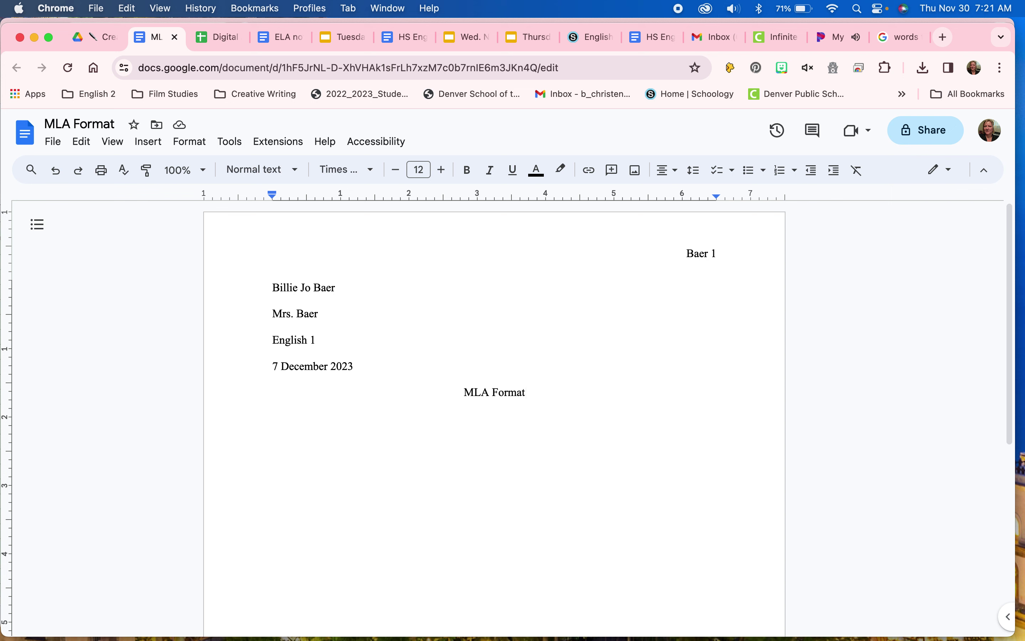
pyautogui.press('Return')
pyautogui.press('super+shift+l')
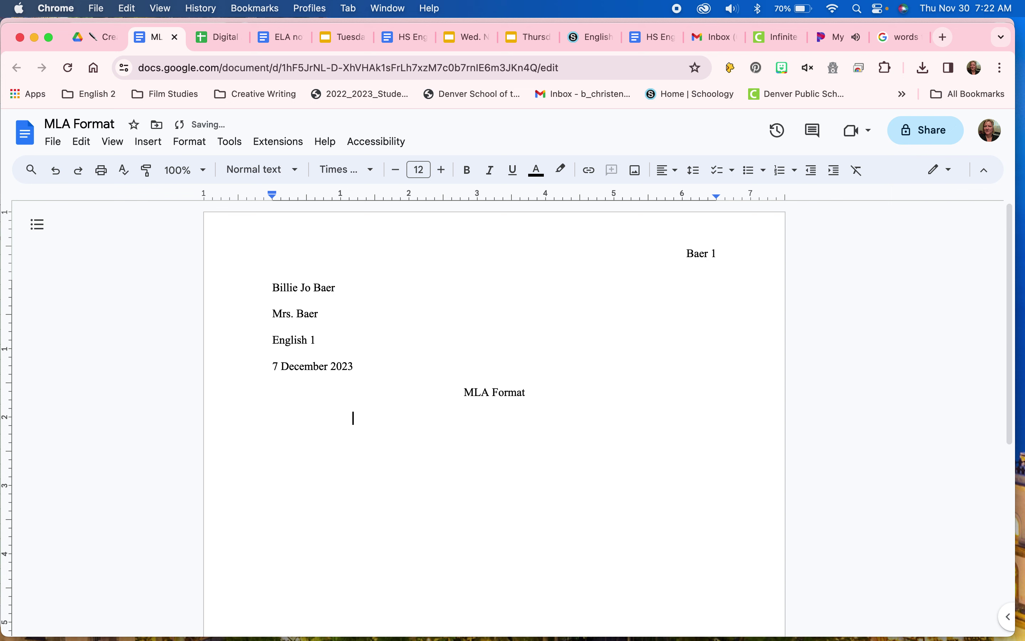
# Step: Delete the leading spaces on the blank line below 'MLA Format' so it starts flush left
pyautogui.press('BackSpace')
pyautogui.press('BackSpace')
pyautogui.press('BackSpace')
pyautogui.press('BackSpace')
pyautogui.click(334, 420)
pyautogui.moveTo(334, 420); pyautogui.dragTo(247, 421)
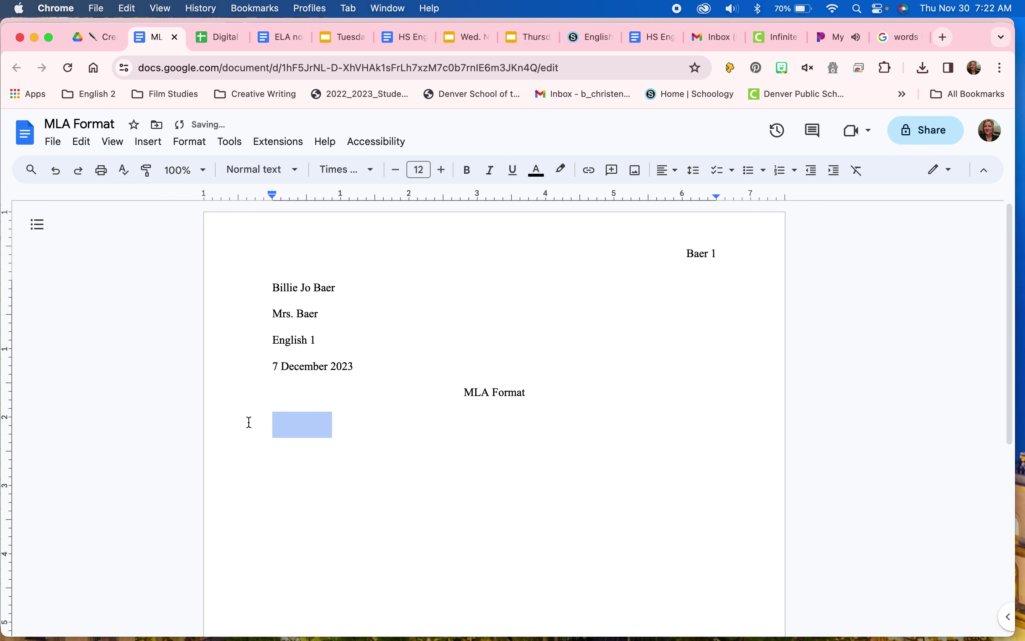
pyautogui.press('BackSpace')
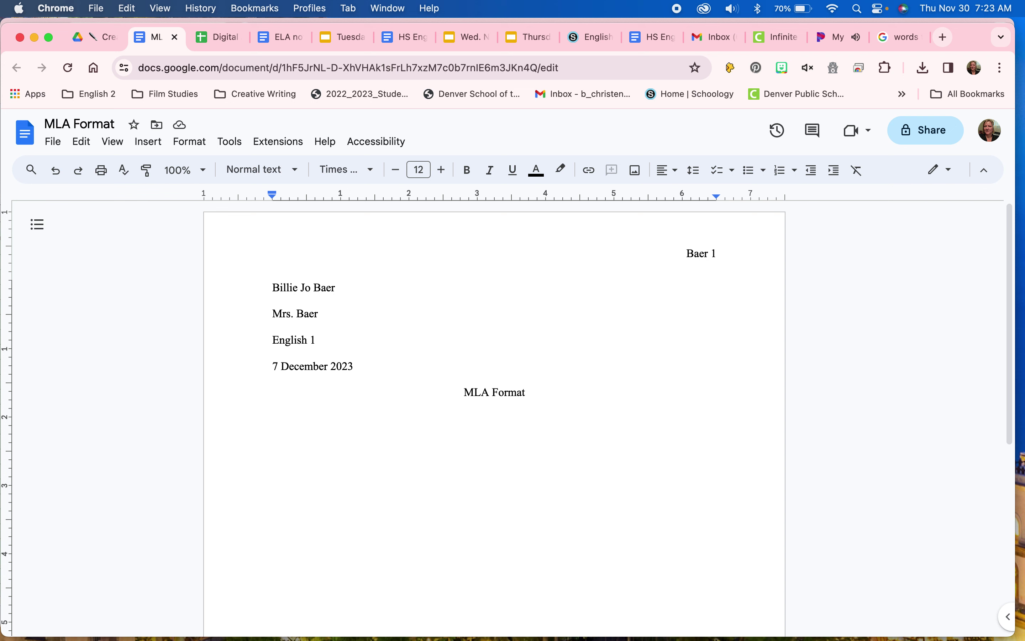
pyautogui.click(54, 142)
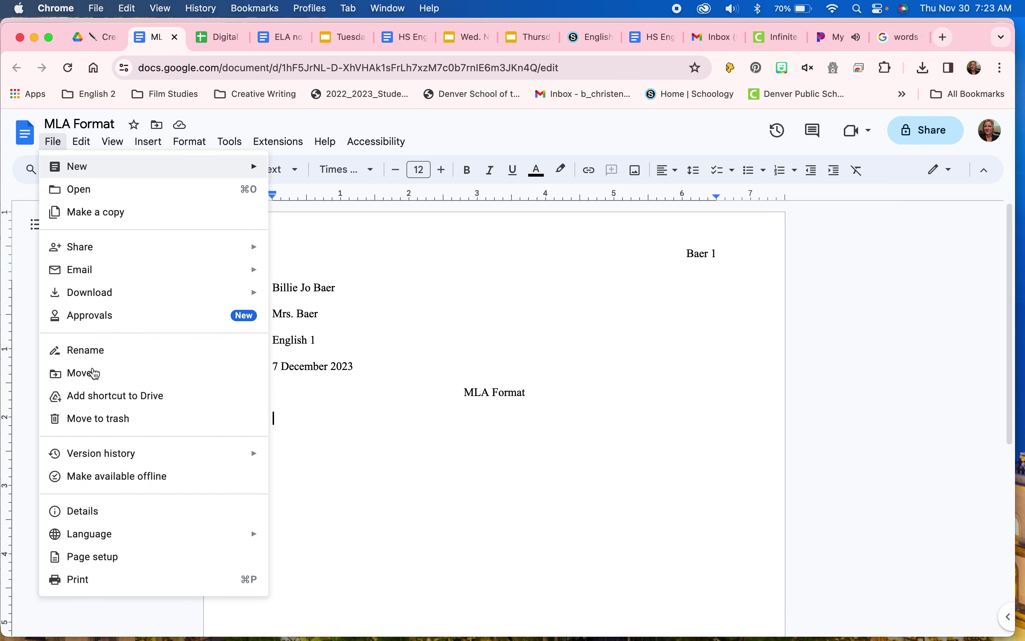
pyautogui.click(101, 558)
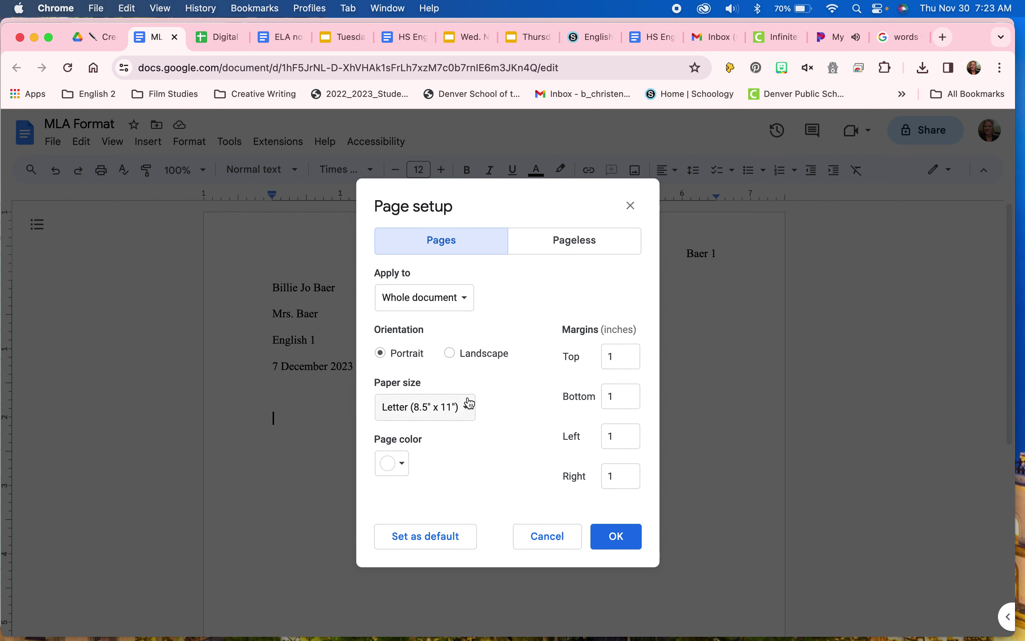
pyautogui.click(576, 240)
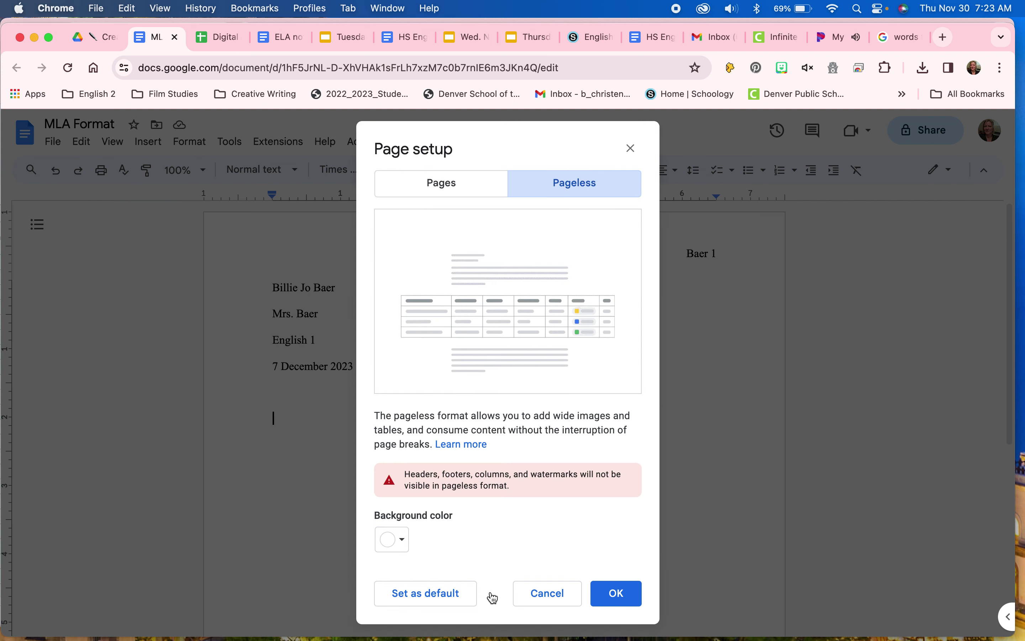
pyautogui.click(429, 186)
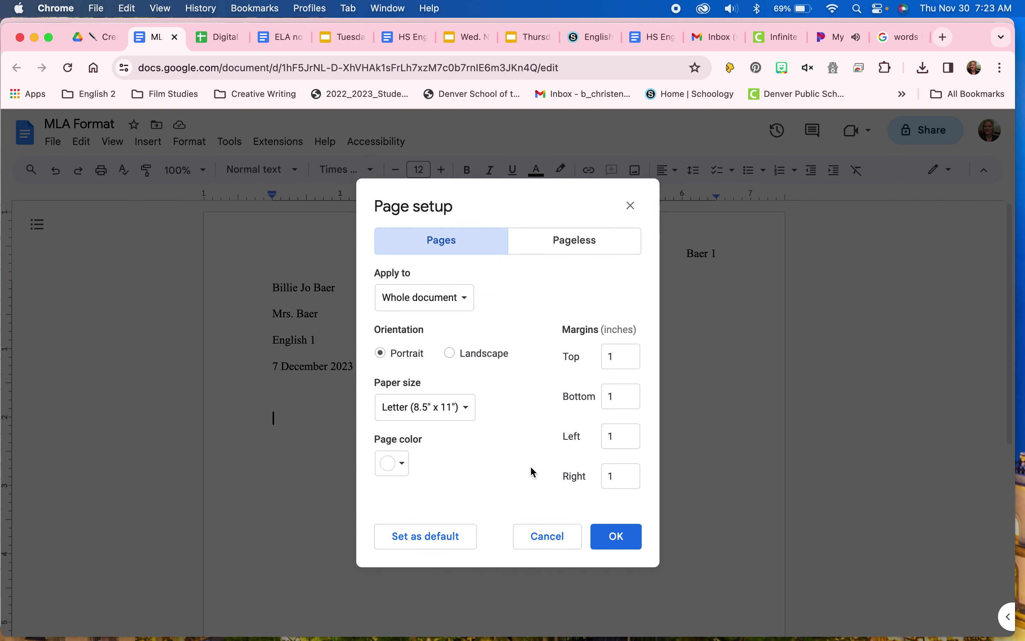
pyautogui.click(548, 536)
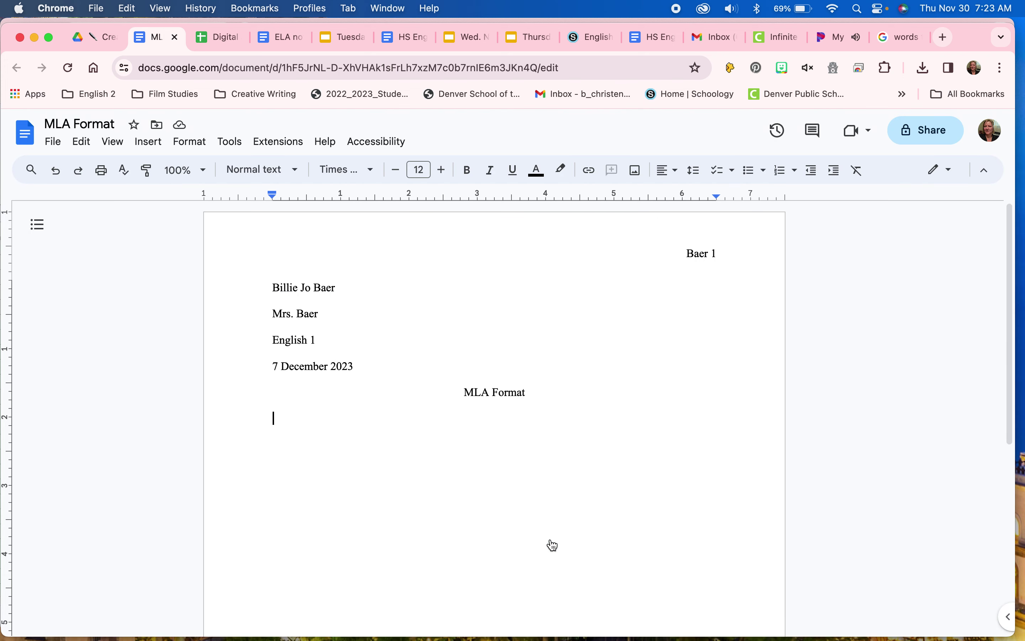
pyautogui.click(53, 142)
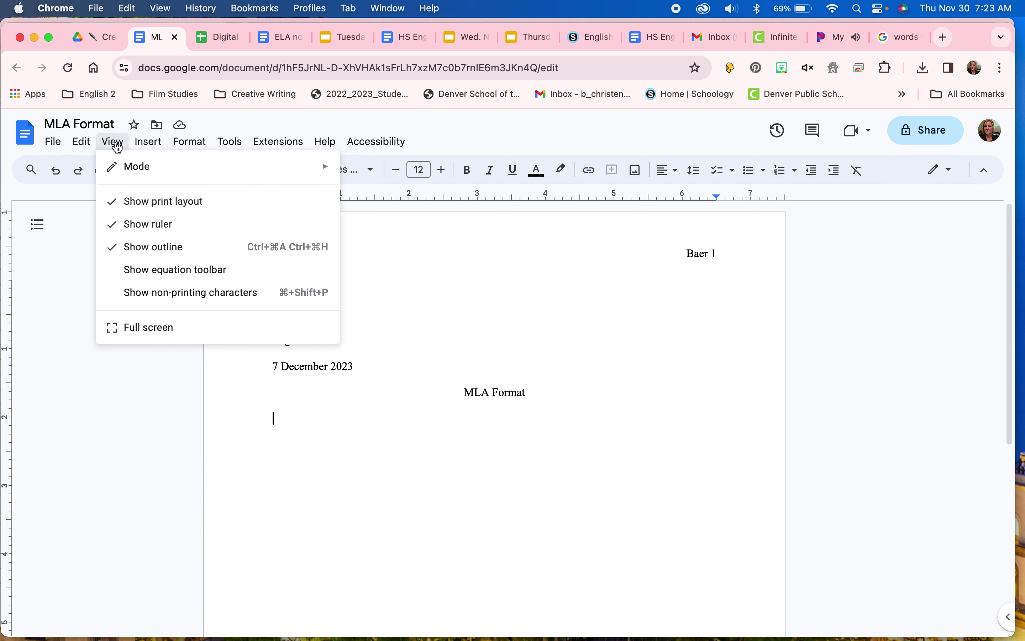
pyautogui.moveTo(186, 150)
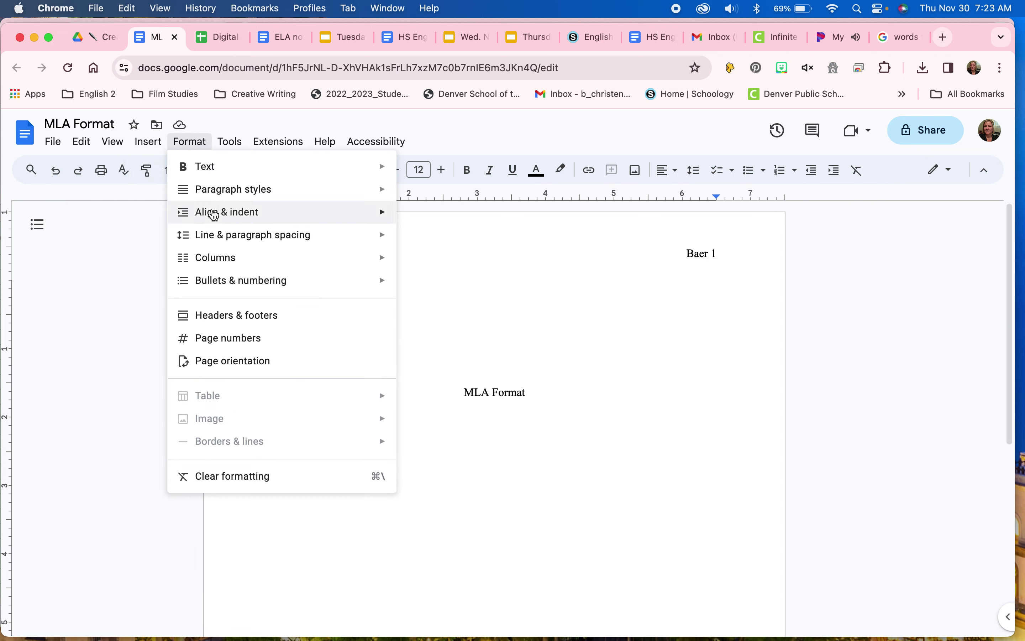
pyautogui.moveTo(215, 216)
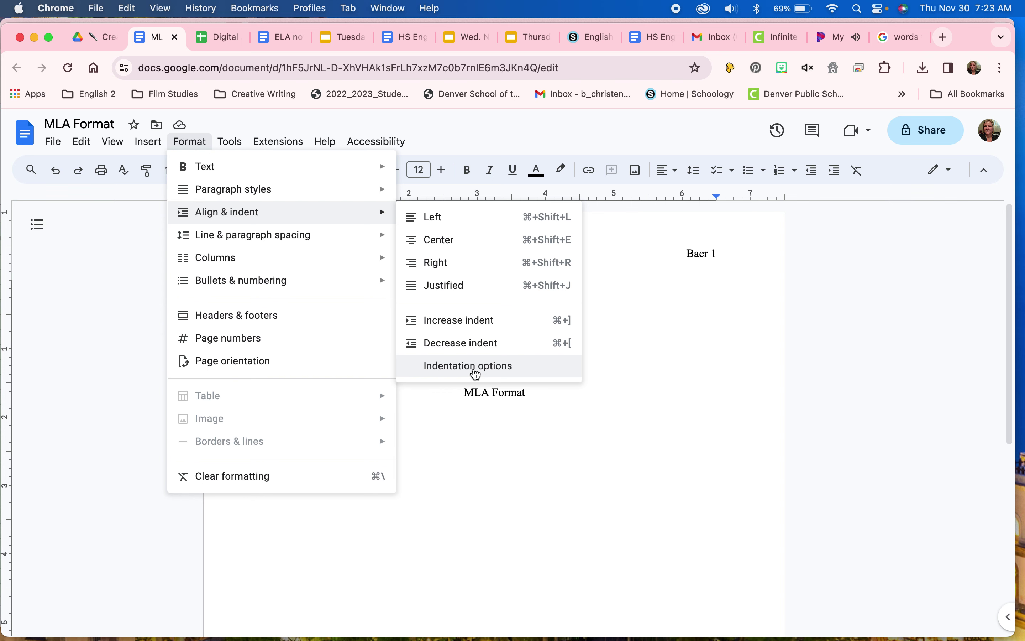
pyautogui.click(476, 373)
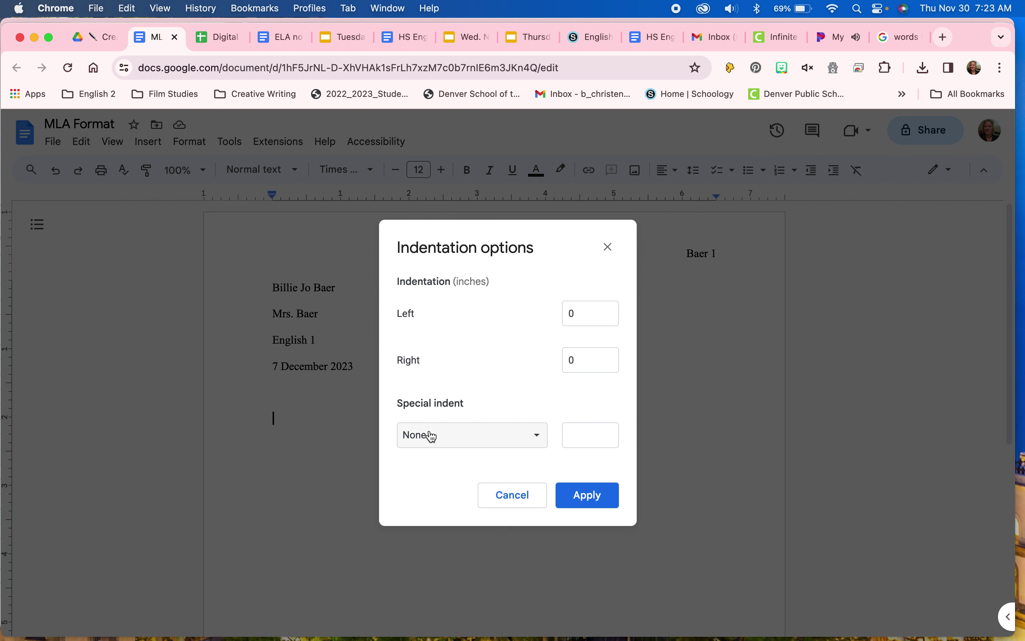
pyautogui.click(541, 445)
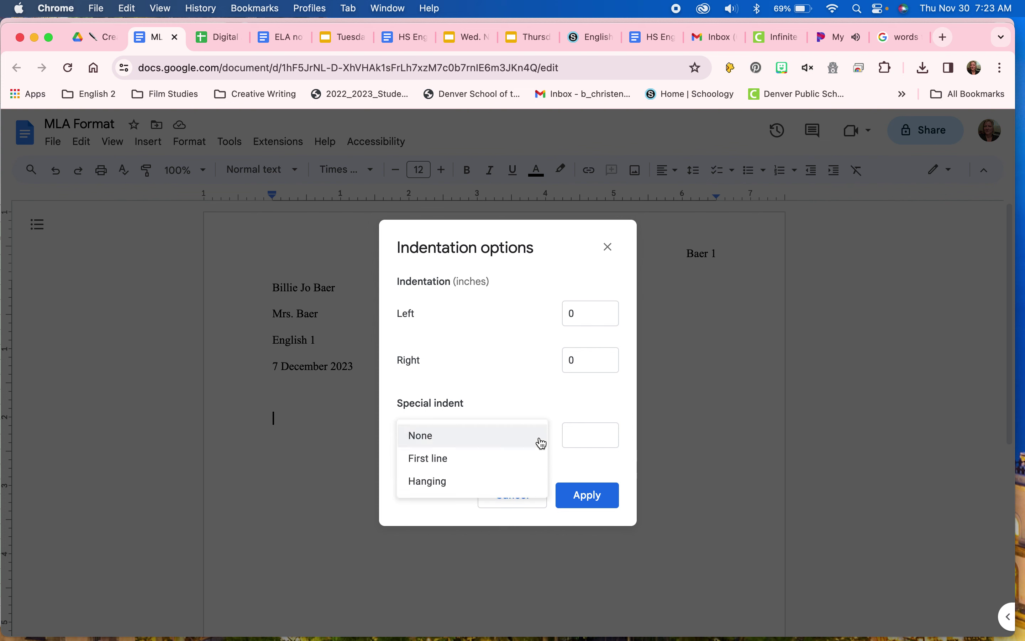
pyautogui.click(533, 487)
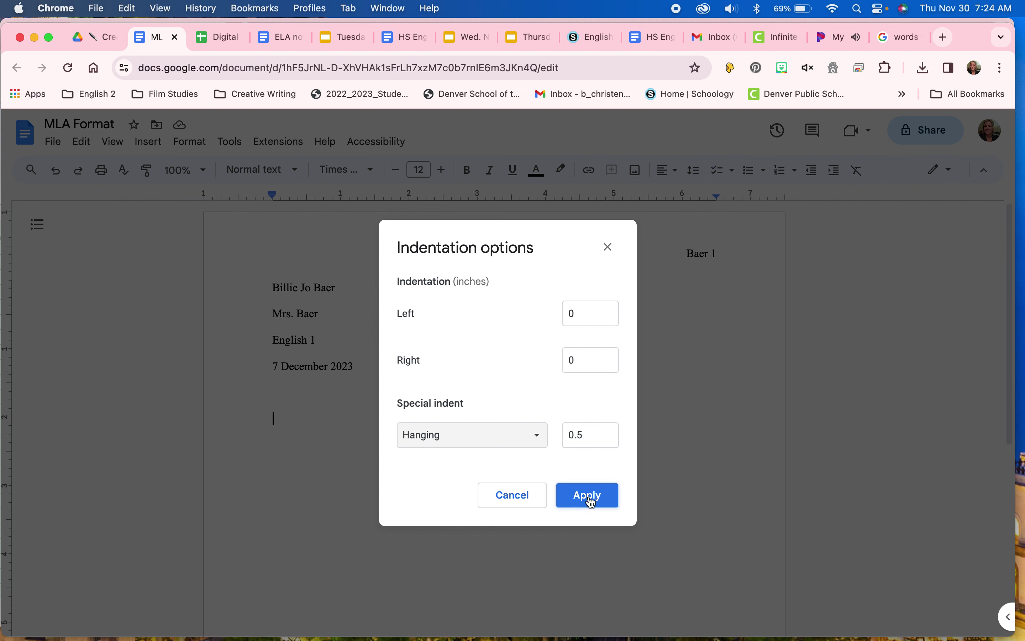
pyautogui.click(526, 504)
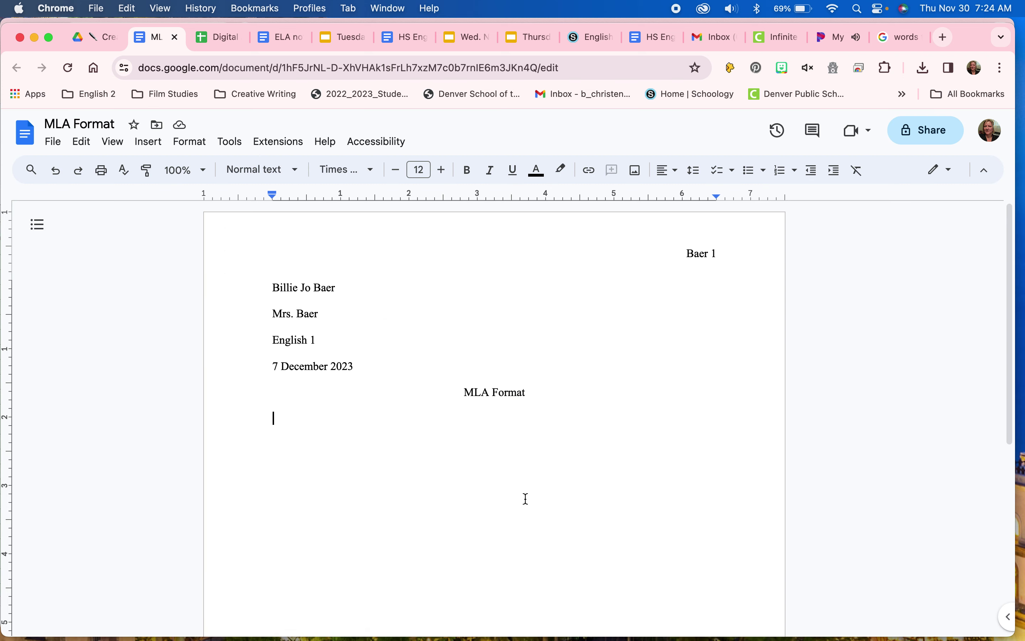
# Step: Indent the first line half an inch, type the placeholder paragraph, and insert a missing 'n'
pyautogui.press('Tab')
pyautogui.write('joegonvoehgogvovonovweof')
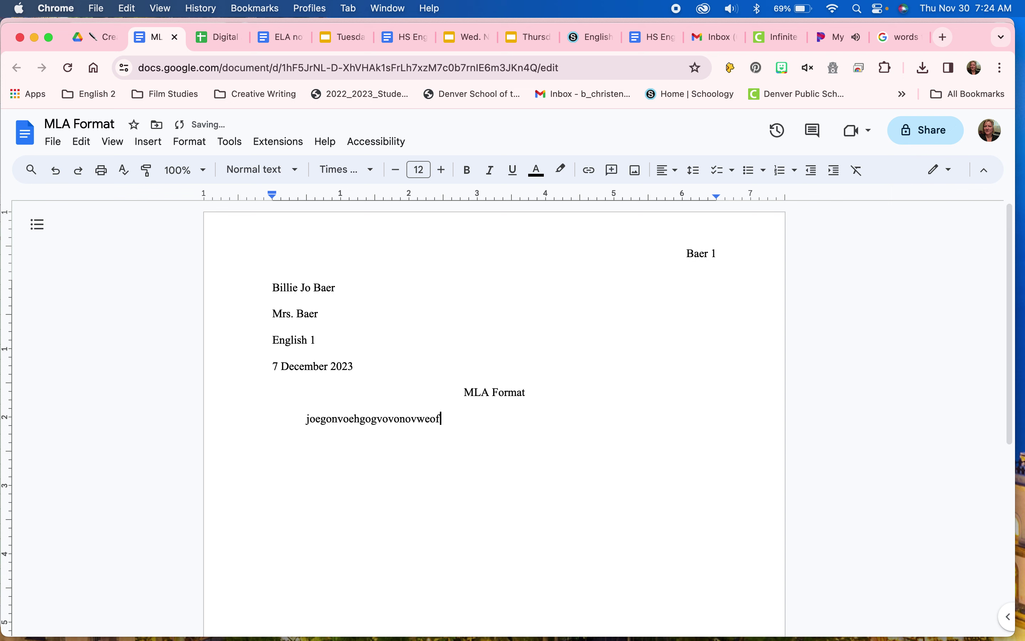
pyautogui.write('ocwofnvcovnewlngvovhoennov')
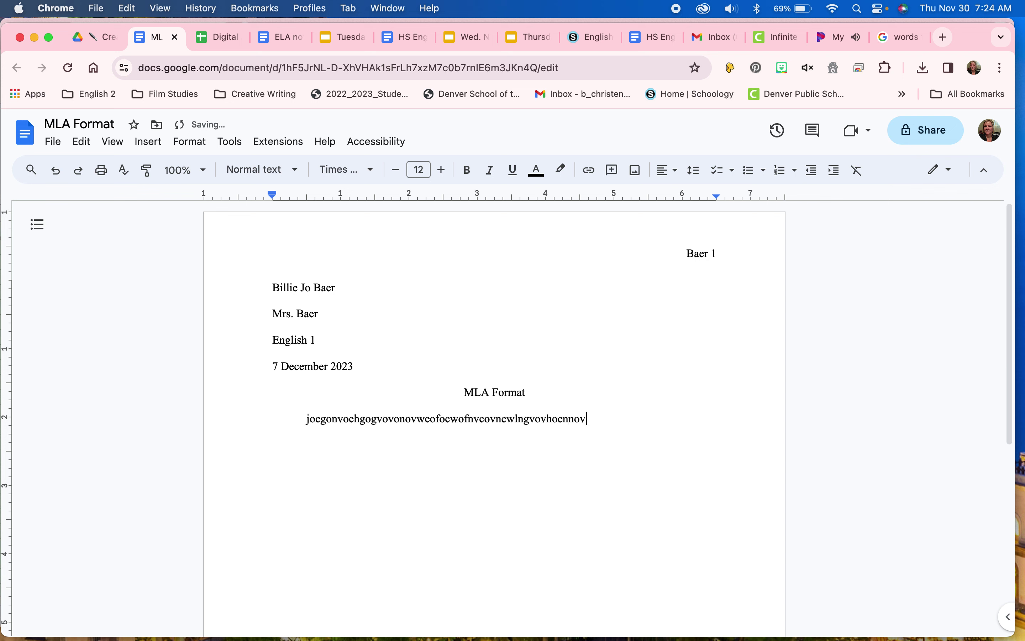
pyautogui.write('n onvncsonwoonvd')
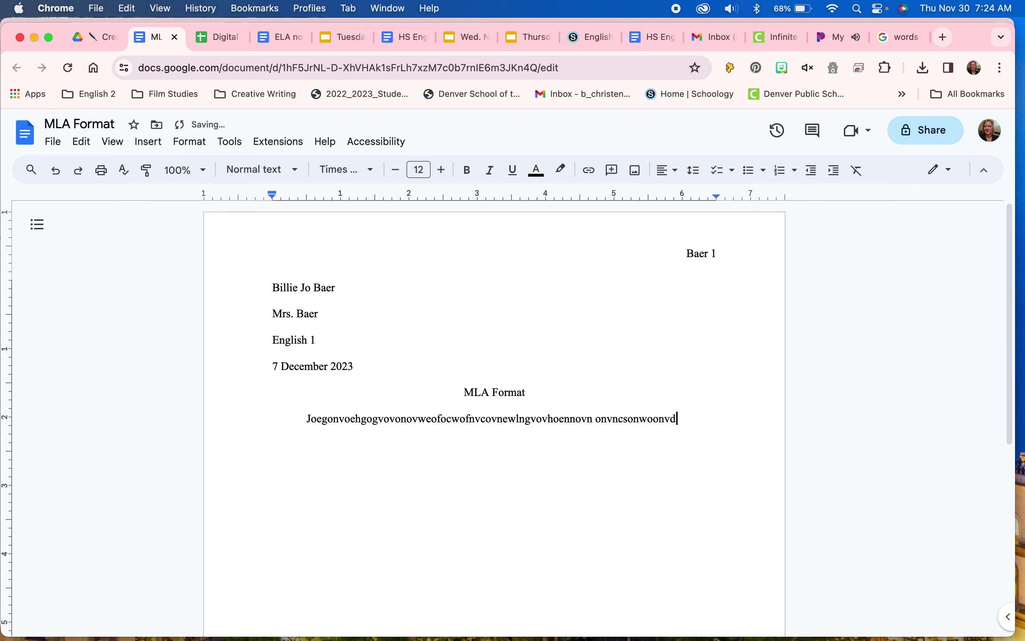
pyautogui.write('nocojvnveono')
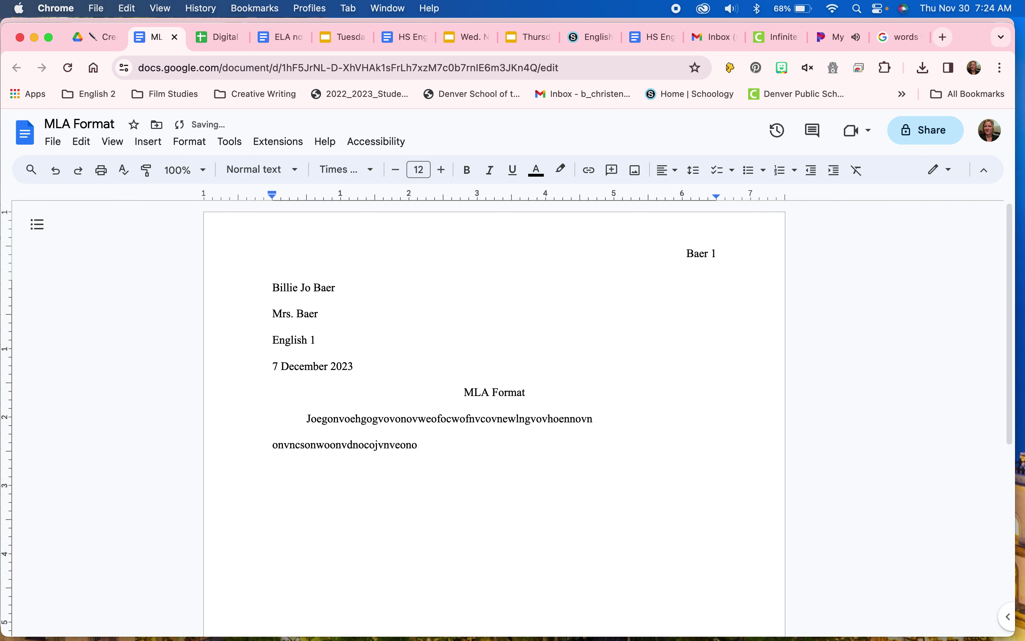
pyautogui.write('vneonvlvno nvn  nodnvleo')
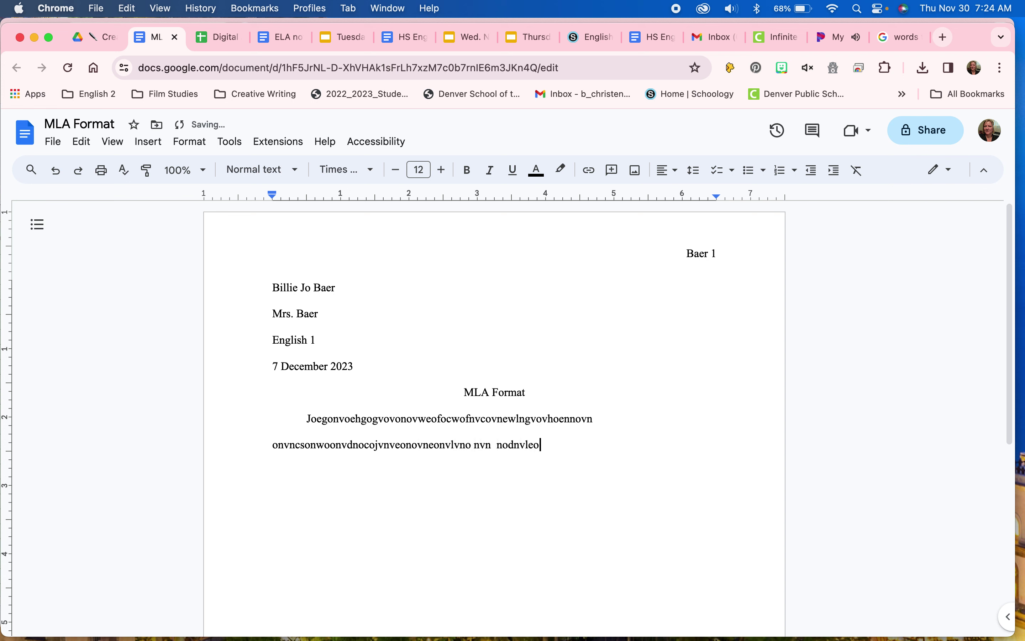
pyautogui.write('vvvvnnvvv')
pyautogui.click(346, 443)
pyautogui.write('nnvvv')
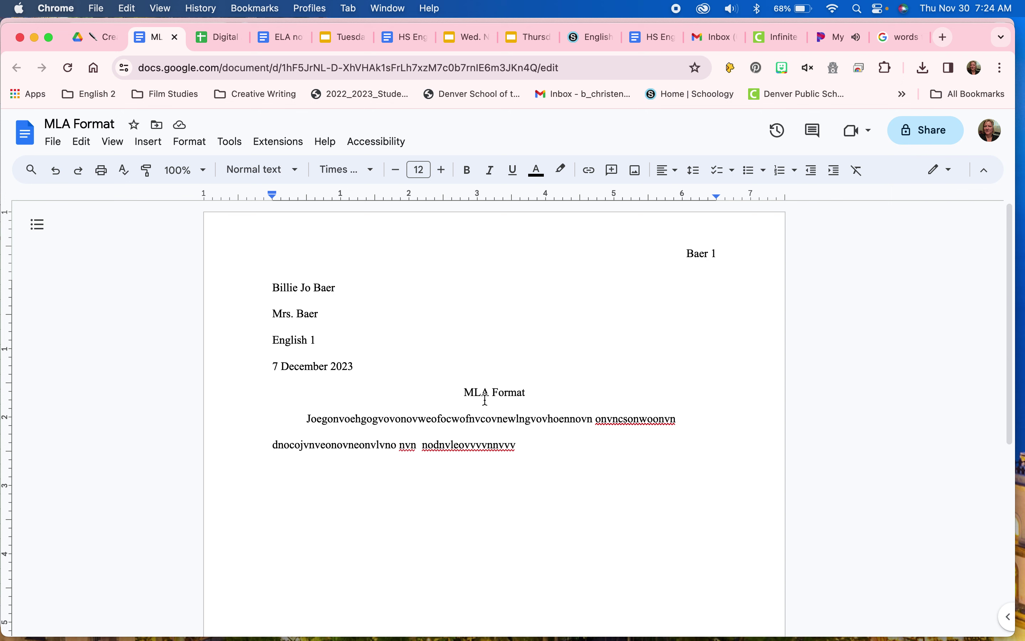
# Step: Select the entire centered 'MLA Format' title line
pyautogui.tripleClick(495, 392)
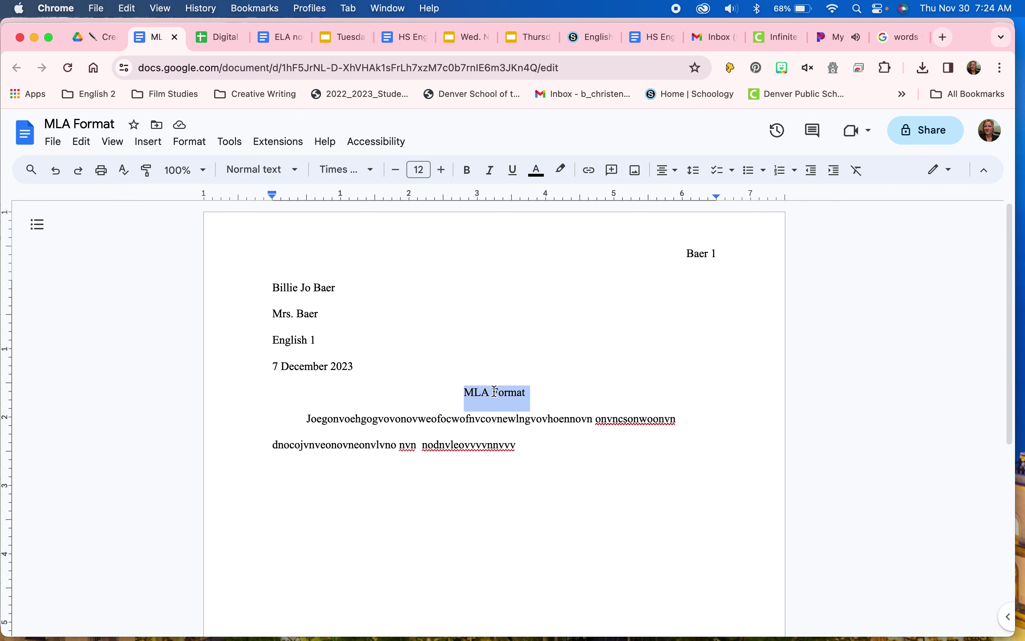